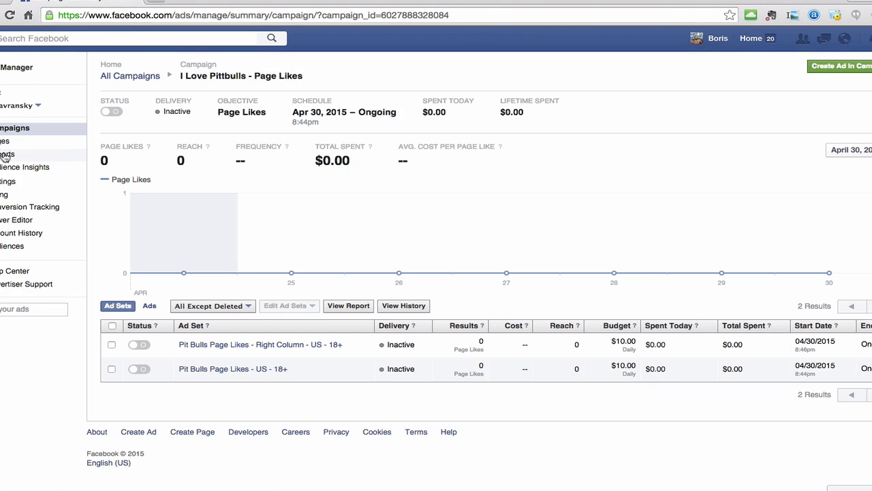
Step: Open the ads reports for the account and narrow the Campaign Name column
{"action": "left_click", "coordinate": [6, 156]}
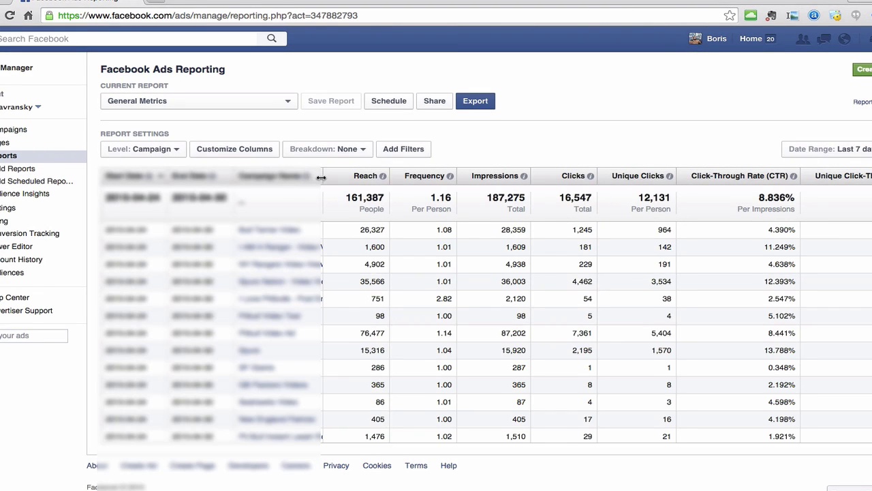
{"action": "left_click_drag", "start_coordinate": [321, 177], "coordinate": [283, 177]}
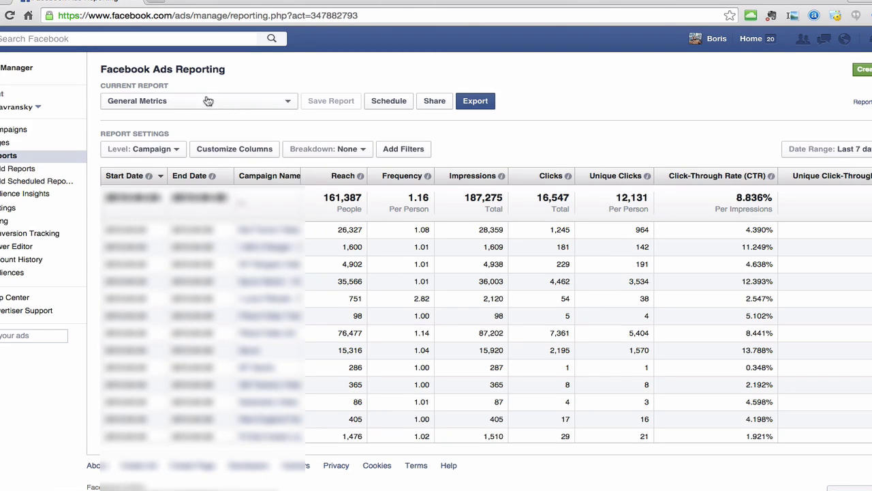
Step: Switch the report to the Responder Demographics template and set its level to Campaign
{"action": "left_click", "coordinate": [185, 106]}
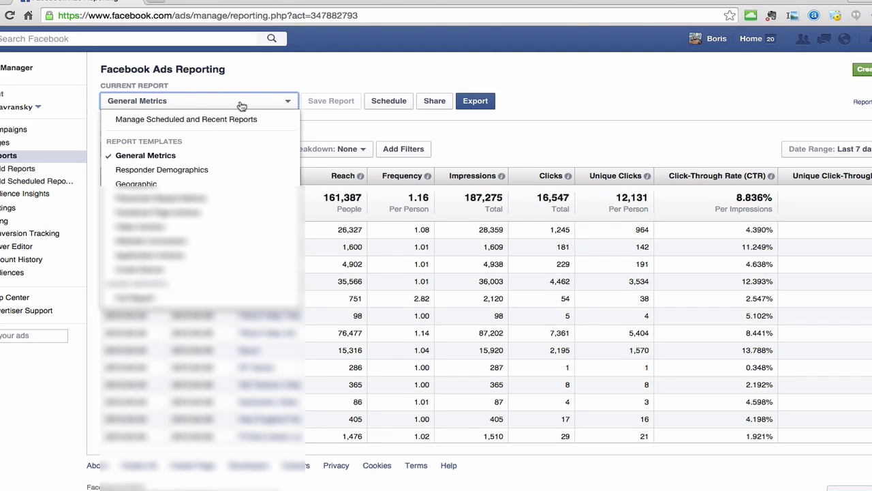
{"action": "left_click", "coordinate": [195, 175]}
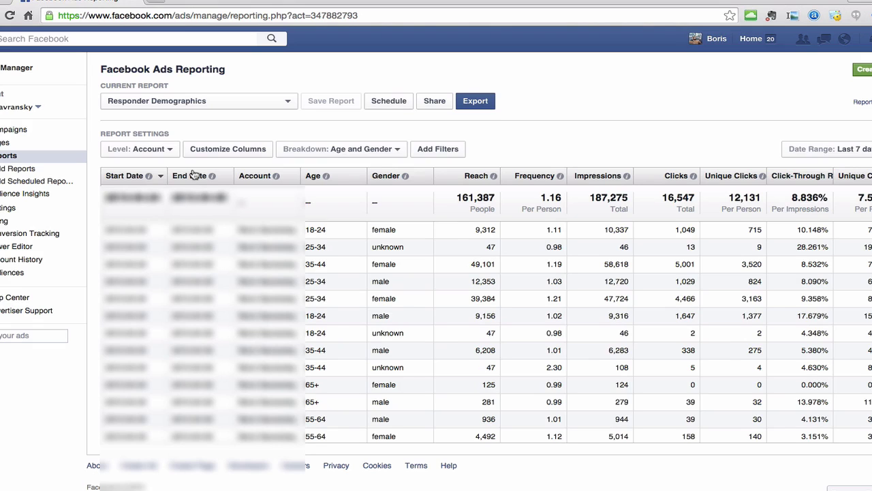
{"action": "left_click", "coordinate": [162, 150]}
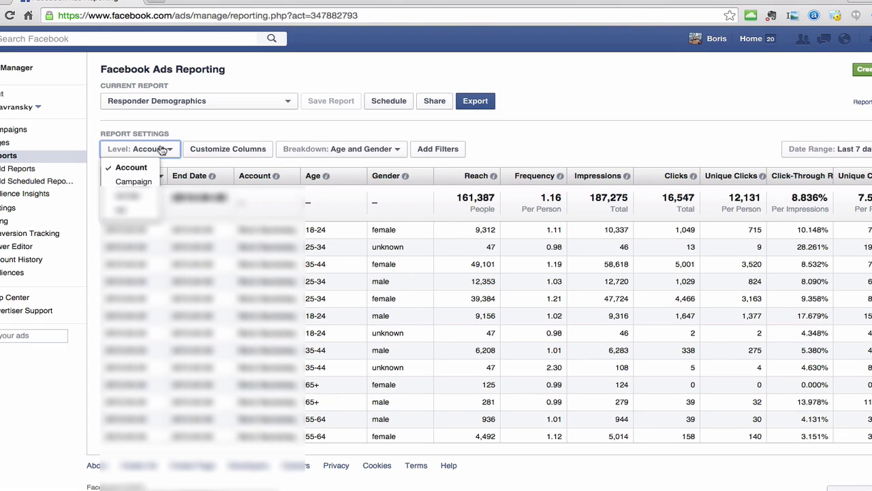
{"action": "left_click", "coordinate": [134, 182]}
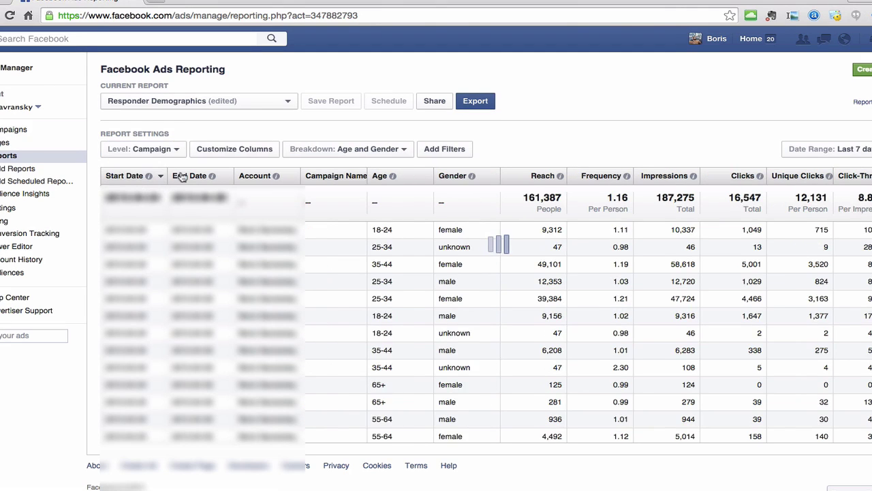
Step: Customize the report columns by removing Unique Clicks and Unique Click-Through Rate (uCTR) and adding Ad Set Name
{"action": "left_click", "coordinate": [230, 153]}
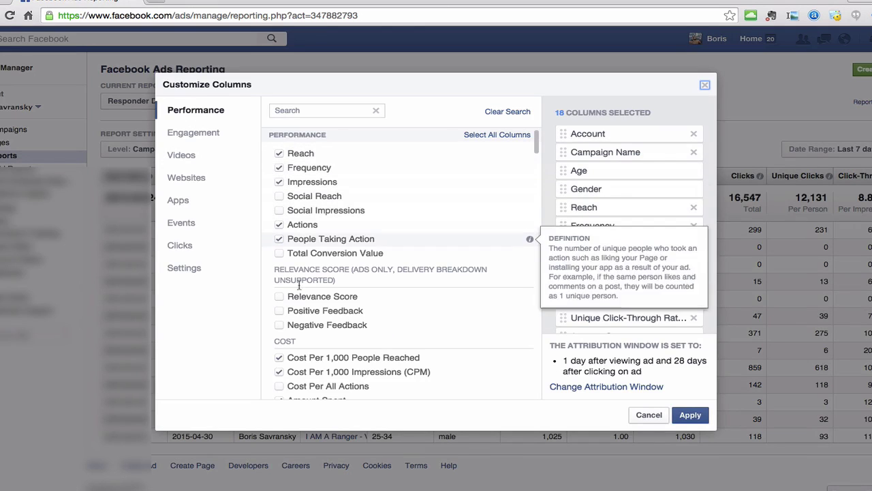
{"action": "scroll", "coordinate": [320, 212], "scroll_direction": "down", "scroll_amount": 5}
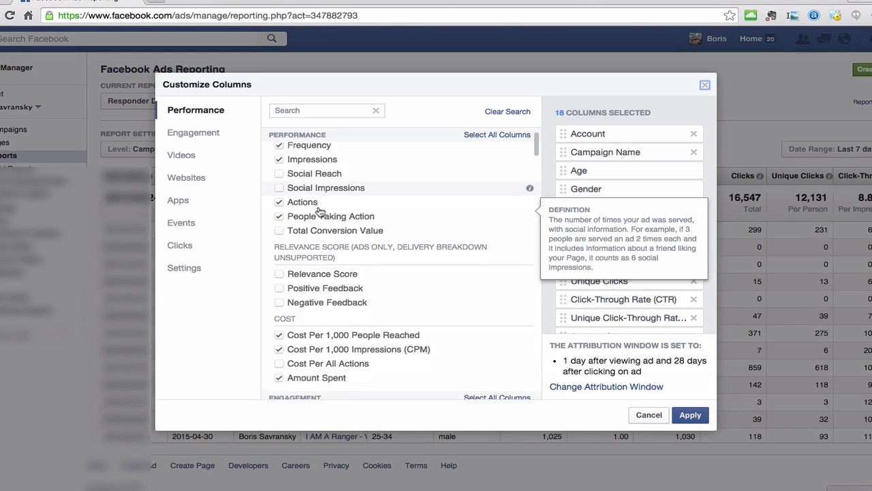
{"action": "scroll", "coordinate": [352, 338], "scroll_direction": "down", "scroll_amount": 20}
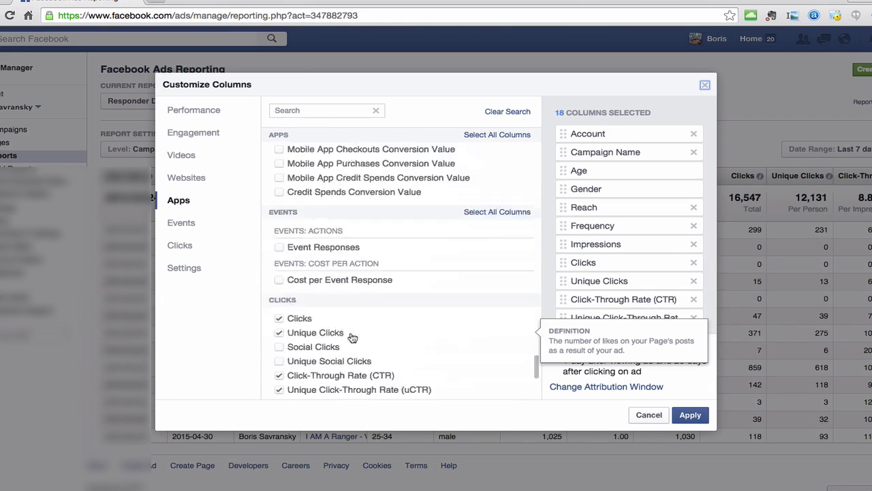
{"action": "scroll", "coordinate": [352, 338], "scroll_direction": "up", "scroll_amount": 3}
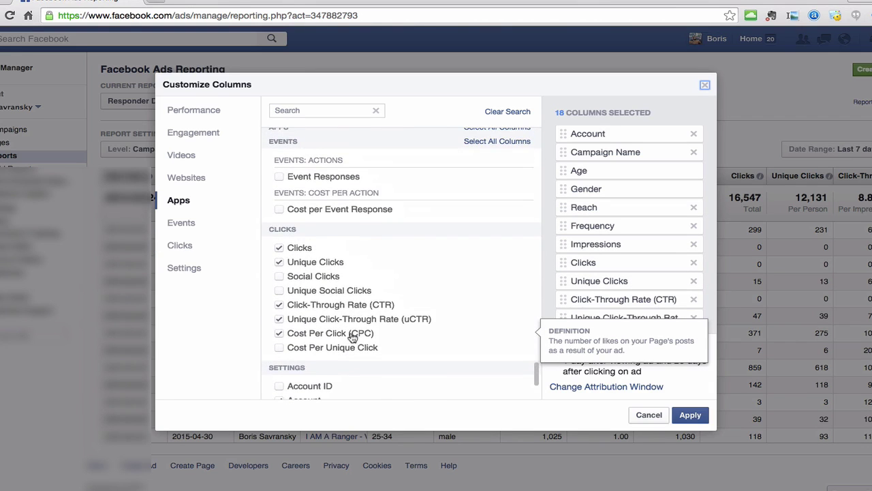
{"action": "left_click", "coordinate": [279, 262]}
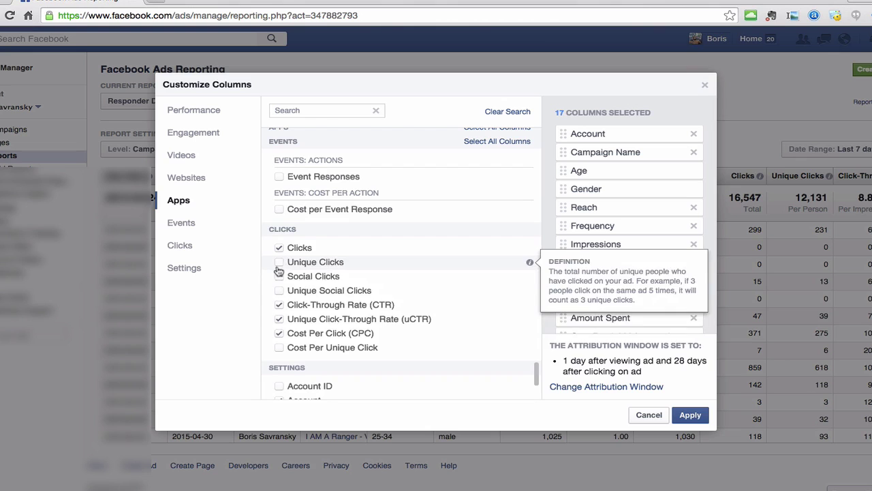
{"action": "left_click", "coordinate": [280, 319]}
{"action": "scroll", "coordinate": [352, 291], "scroll_direction": "down", "scroll_amount": 1}
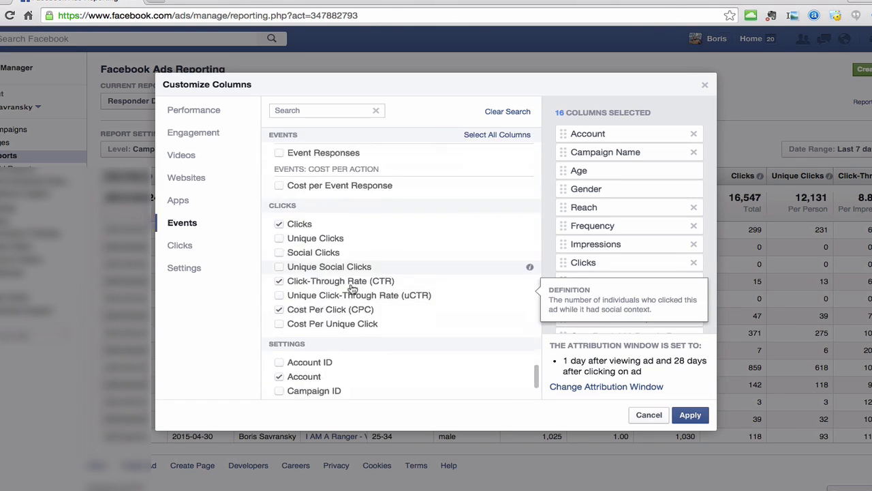
{"action": "scroll", "coordinate": [353, 289], "scroll_direction": "down", "scroll_amount": 4}
{"action": "left_click", "coordinate": [280, 344]}
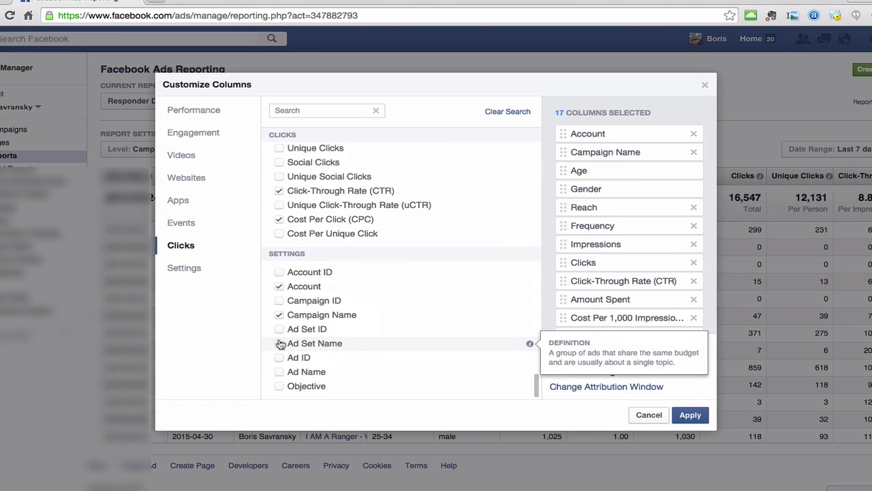
Step: Remove Frequency, Impressions, Actions and People Taking Action from the performance columns
{"action": "scroll", "coordinate": [373, 228], "scroll_direction": "up", "scroll_amount": 20}
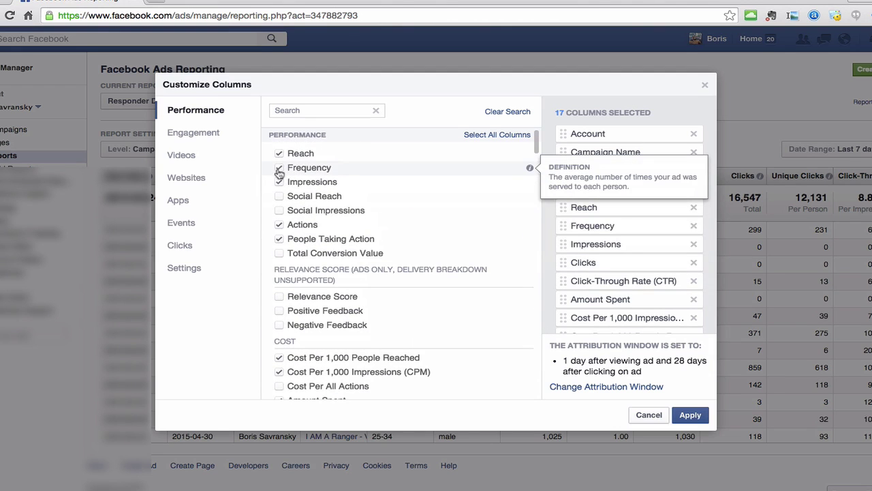
{"action": "left_click", "coordinate": [279, 167]}
{"action": "left_click", "coordinate": [279, 182]}
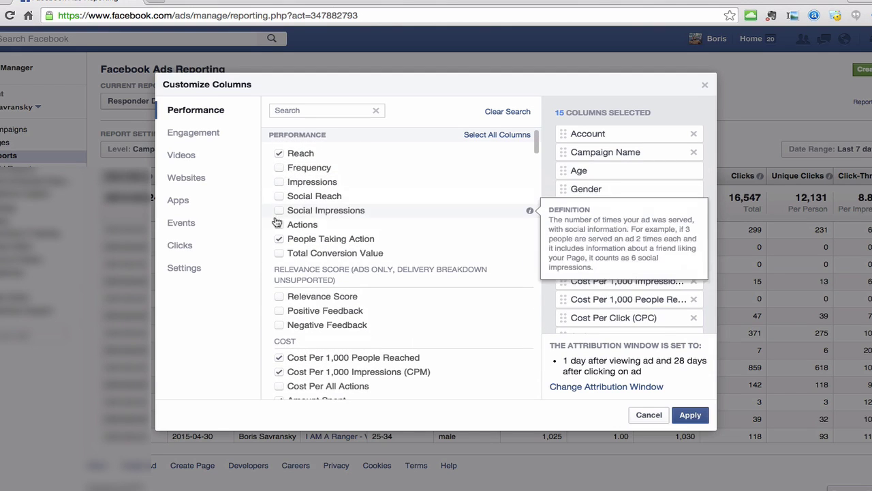
{"action": "left_click", "coordinate": [279, 225]}
{"action": "left_click", "coordinate": [279, 239]}
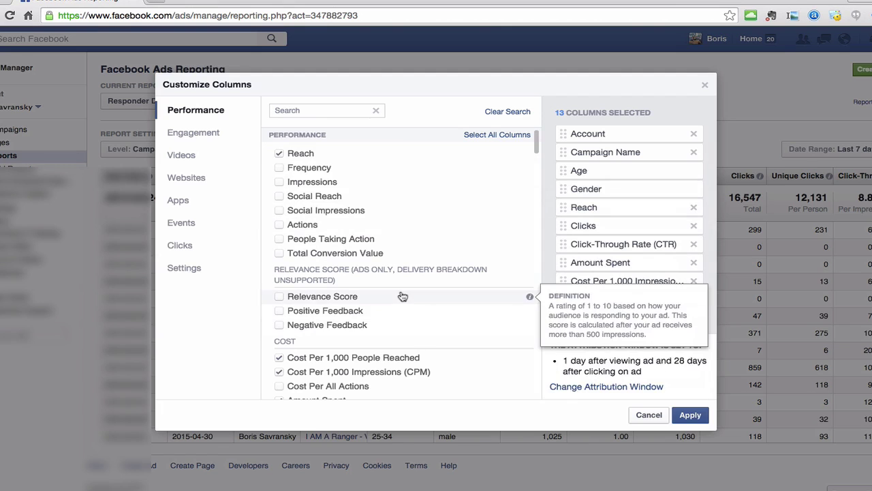
Step: Remove Cost Per 1,000 People Reached and Cost Per 1,000 Impressions (CPM) from the cost columns
{"action": "scroll", "coordinate": [402, 297], "scroll_direction": "down", "scroll_amount": 4}
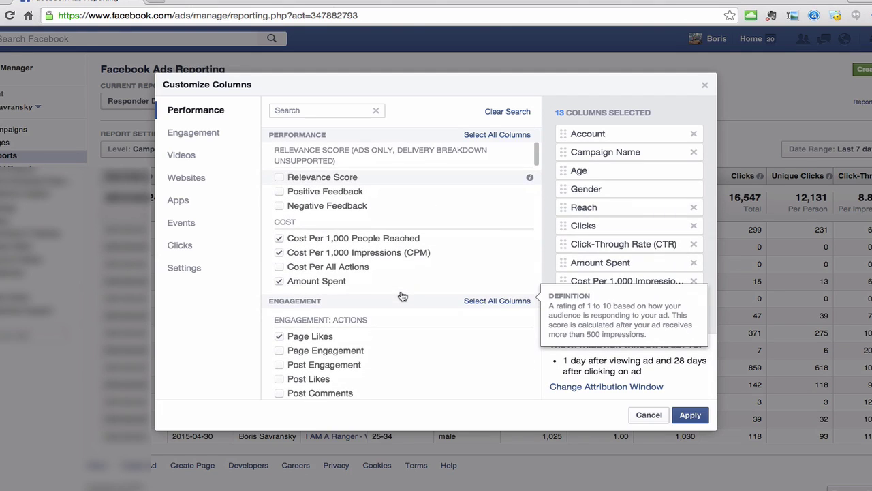
{"action": "left_click", "coordinate": [279, 238]}
{"action": "left_click", "coordinate": [279, 252]}
{"action": "scroll", "coordinate": [452, 308], "scroll_direction": "down", "scroll_amount": 8}
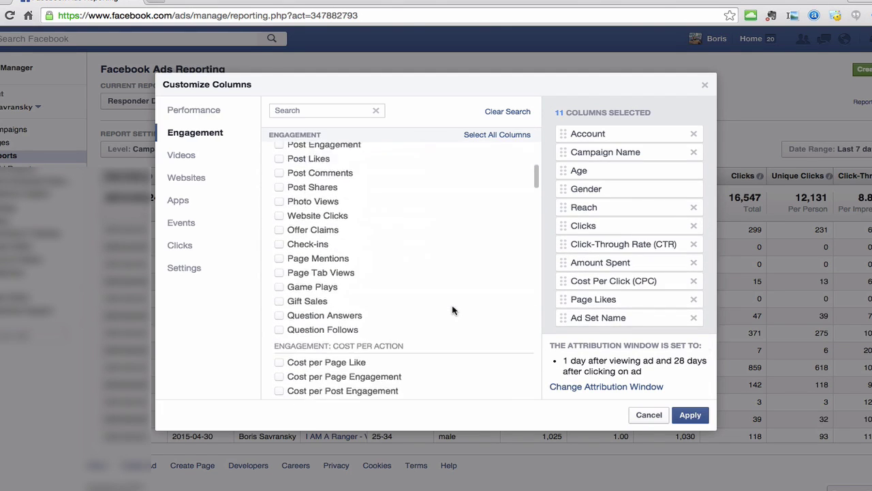
{"action": "scroll", "coordinate": [454, 310], "scroll_direction": "up", "scroll_amount": 10}
{"action": "scroll", "coordinate": [453, 310], "scroll_direction": "up", "scroll_amount": 2}
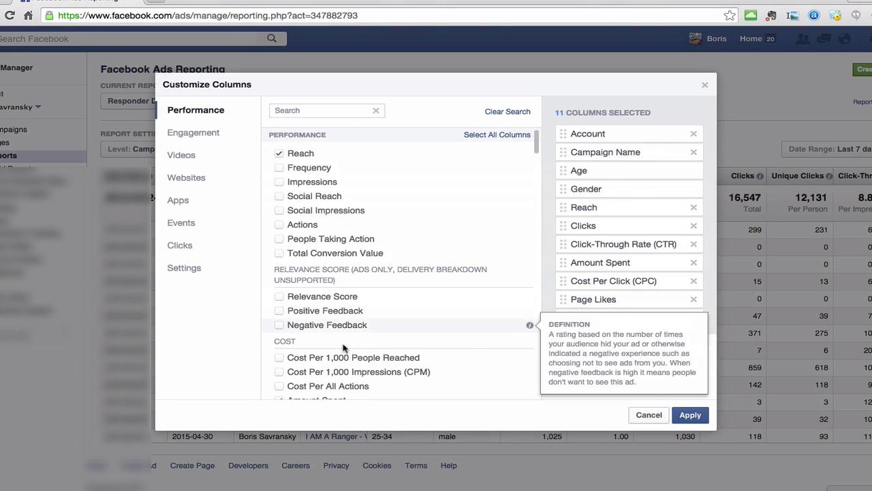
{"action": "scroll", "coordinate": [344, 347], "scroll_direction": "down", "scroll_amount": 4}
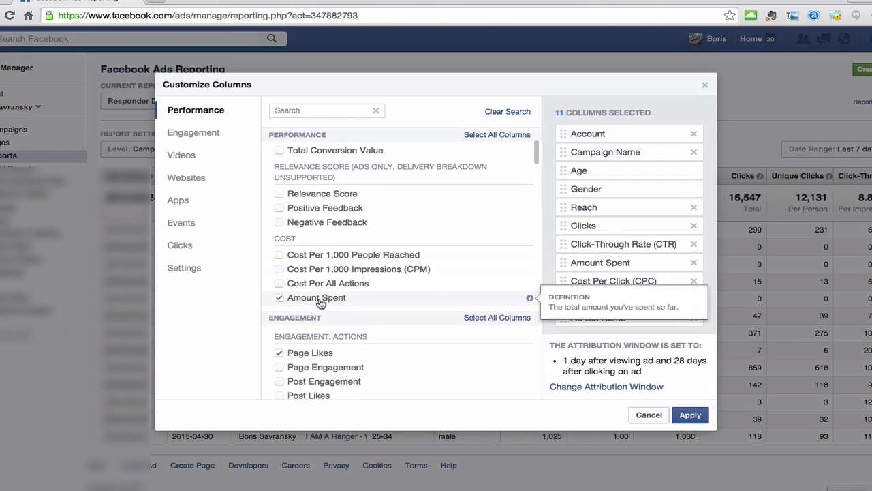
{"action": "left_click", "coordinate": [327, 353]}
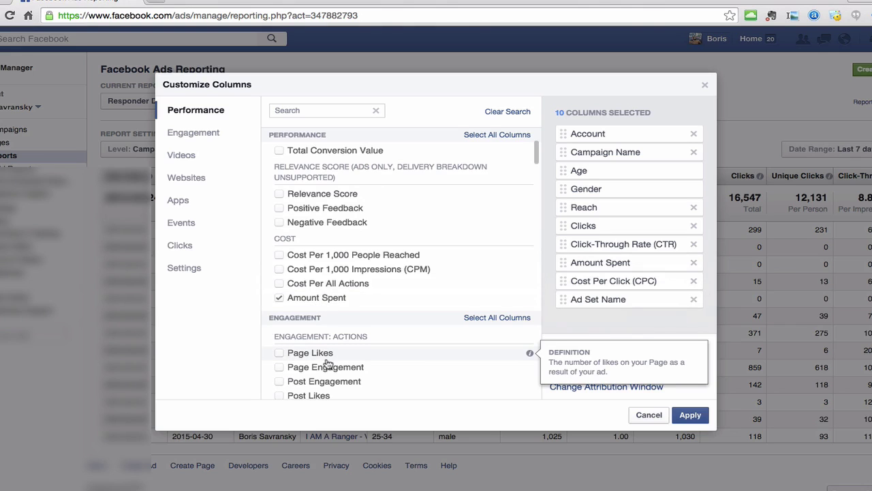
{"action": "left_click", "coordinate": [315, 353]}
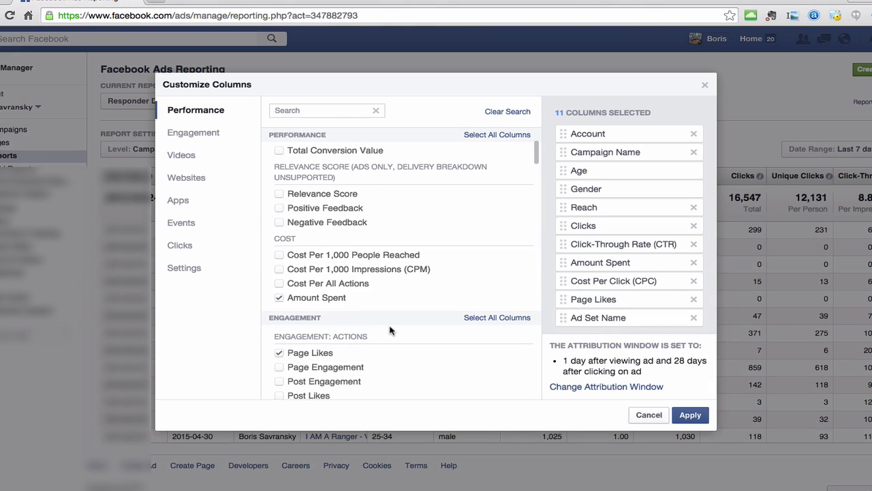
Step: Remove the Account column from the report and apply the customized column selection
{"action": "scroll", "coordinate": [389, 330], "scroll_direction": "down", "scroll_amount": 20}
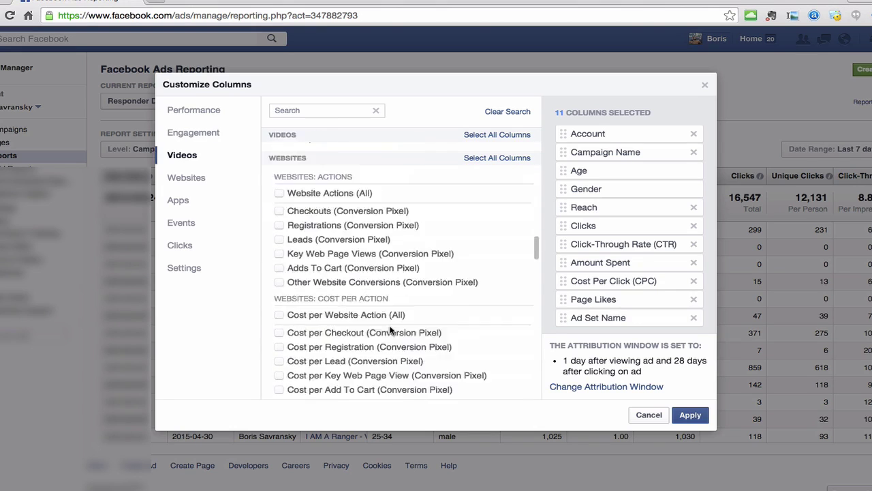
{"action": "scroll", "coordinate": [390, 330], "scroll_direction": "down", "scroll_amount": 10}
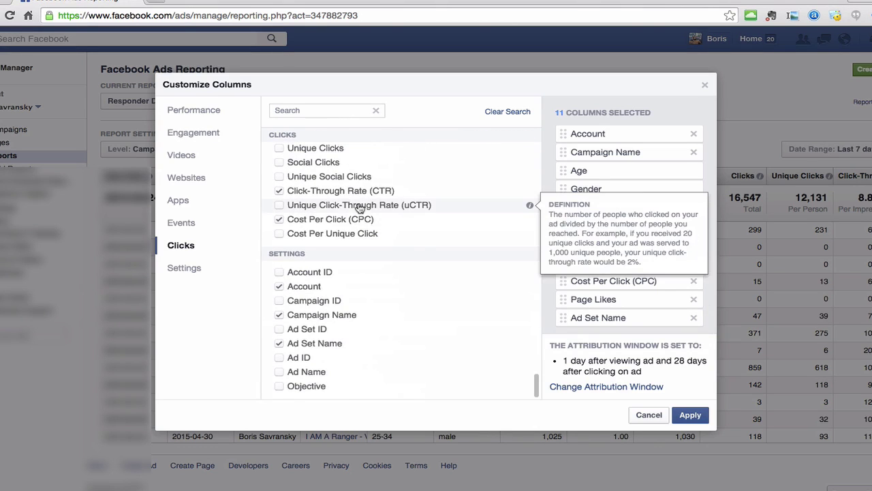
{"action": "scroll", "coordinate": [317, 196], "scroll_direction": "up", "scroll_amount": 3}
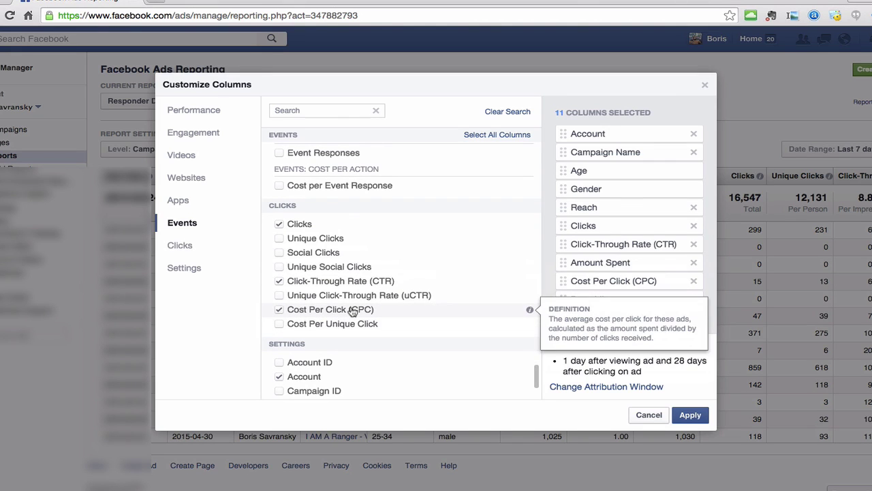
{"action": "scroll", "coordinate": [366, 381], "scroll_direction": "down", "scroll_amount": 3}
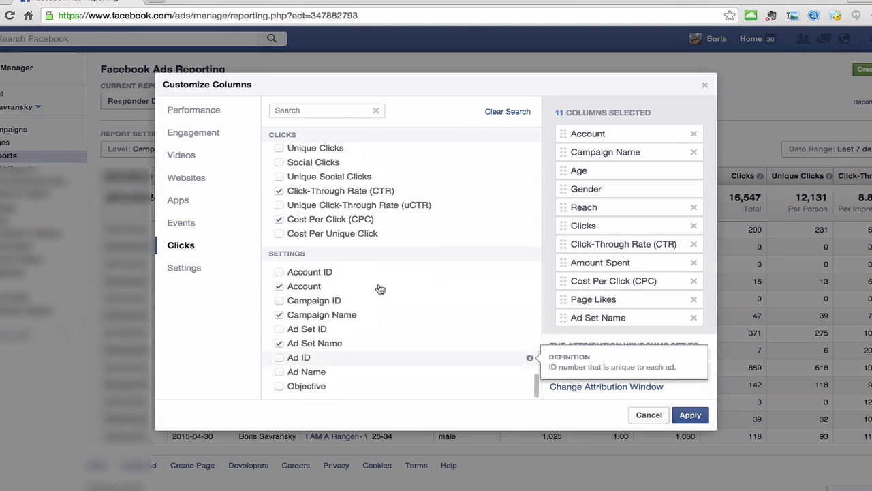
{"action": "left_click", "coordinate": [279, 286]}
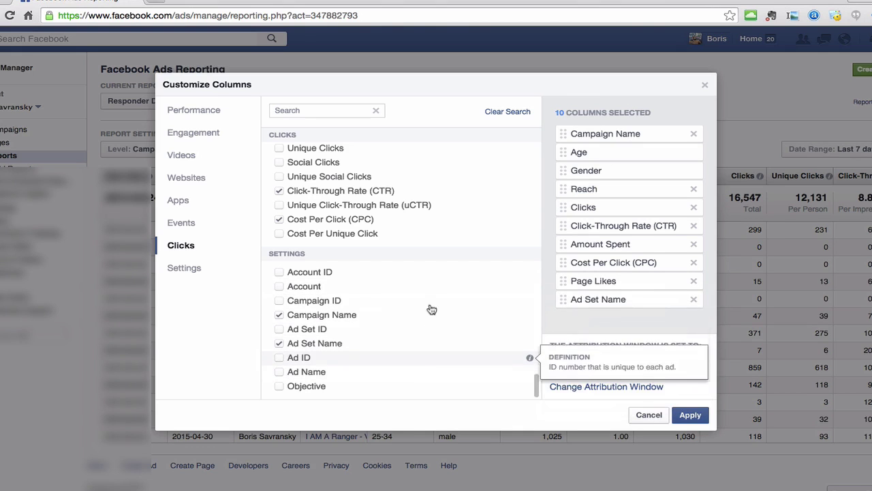
{"action": "left_click", "coordinate": [693, 415]}
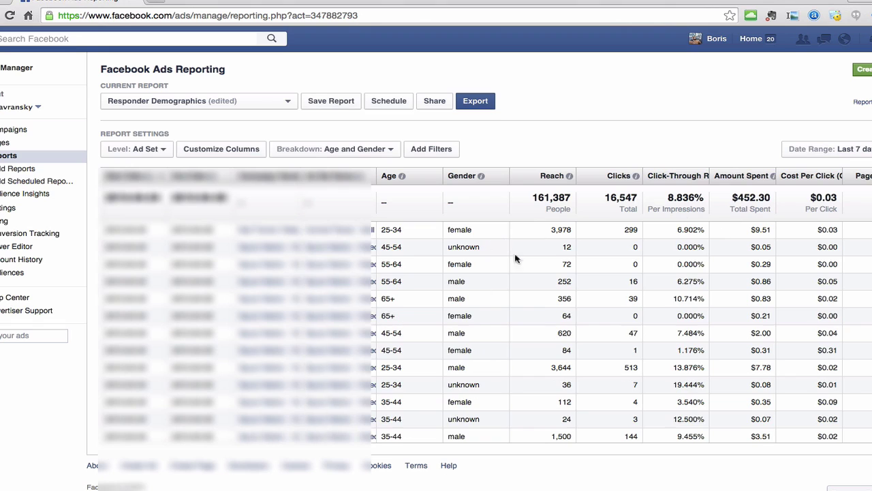
Step: Set the report's date range to Last 30 days
{"action": "left_click", "coordinate": [865, 151]}
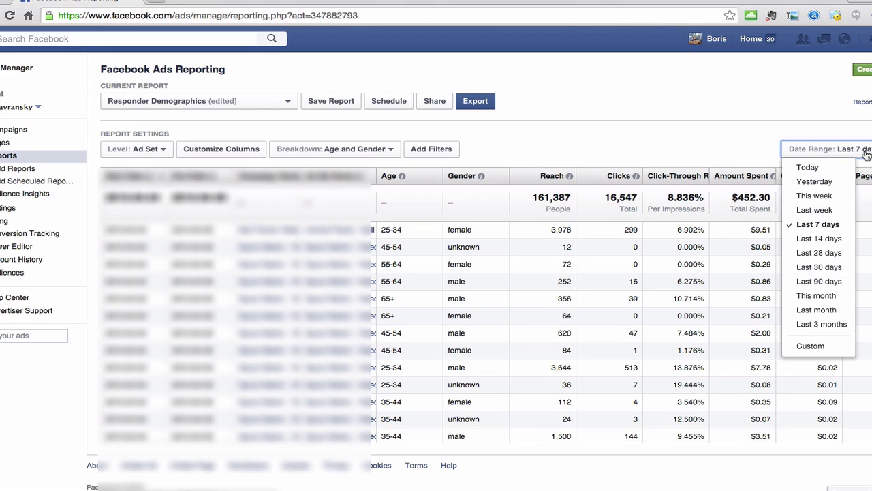
{"action": "left_click", "coordinate": [819, 266]}
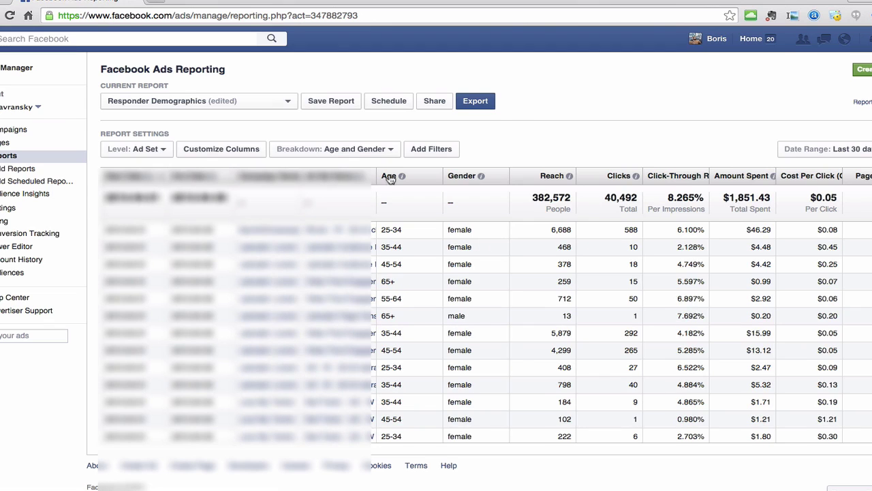
{"action": "scroll", "coordinate": [327, 175], "scroll_direction": "right", "scroll_amount": 1}
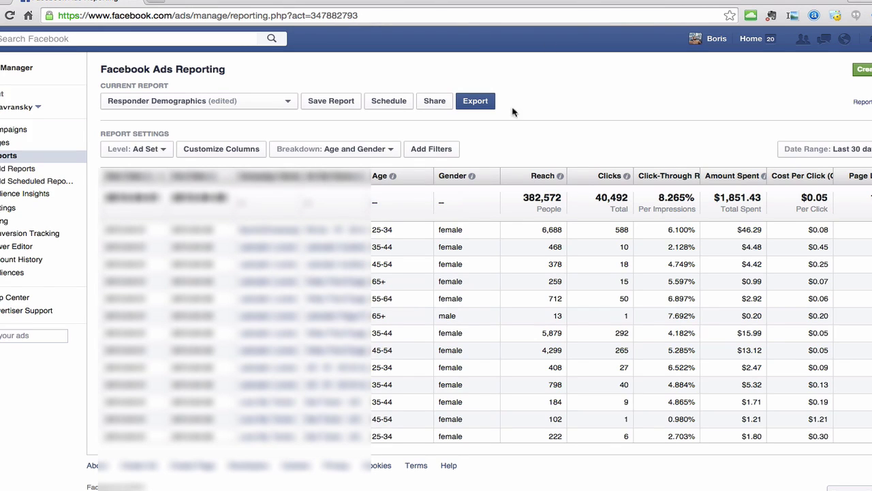
Step: Export the report as an .xls file without the summary row and save it to the Desktop
{"action": "left_click", "coordinate": [480, 102]}
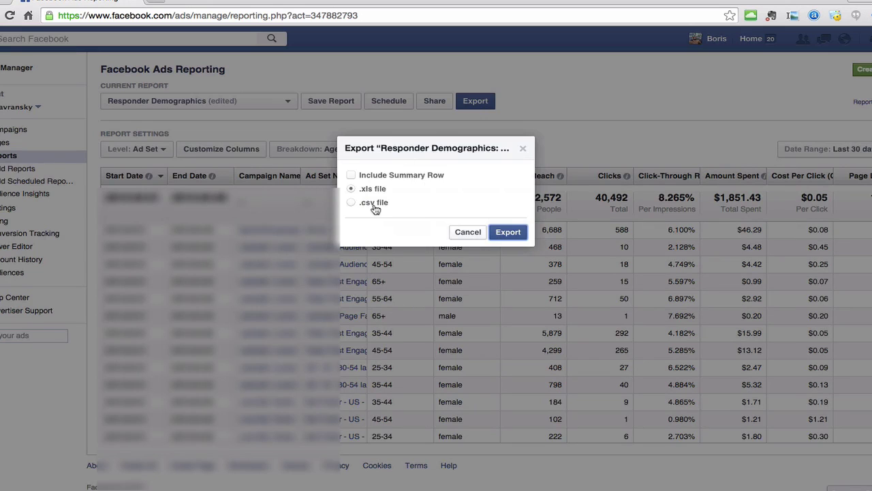
{"action": "left_click", "coordinate": [508, 232]}
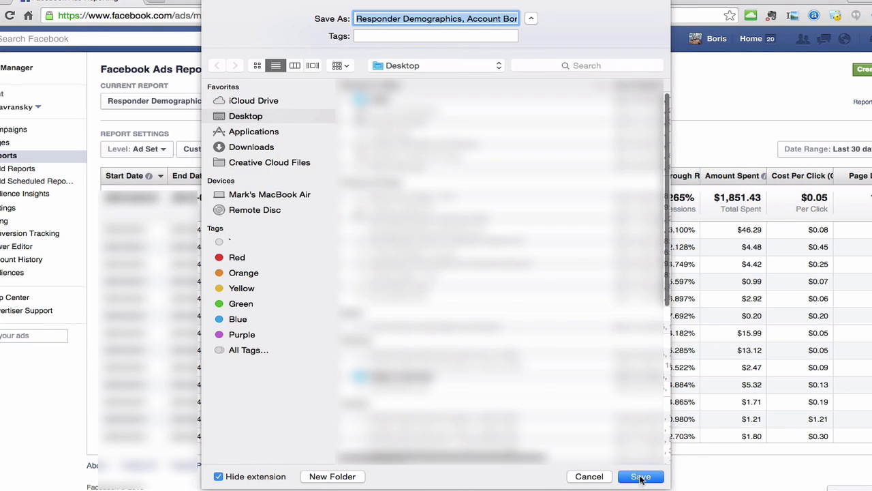
{"action": "left_click", "coordinate": [641, 477]}
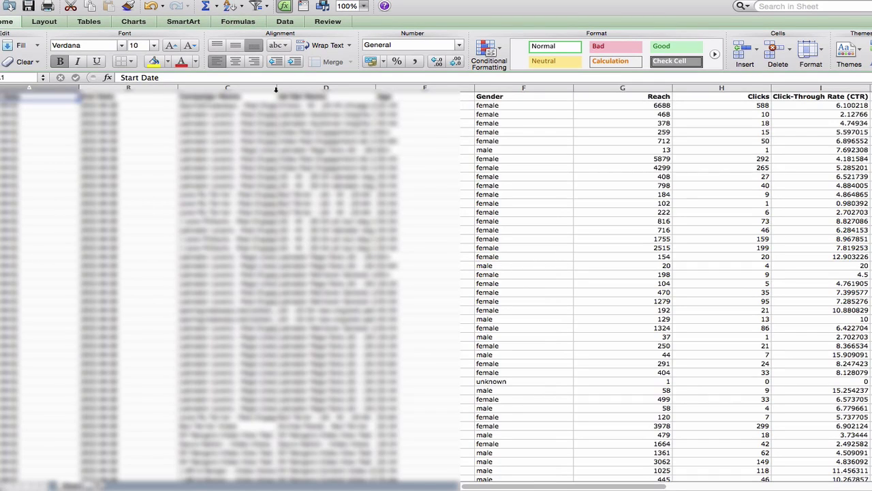
Step: Narrow the Campaign Name and Ad Set Name columns
{"action": "left_click_drag", "start_coordinate": [276, 87], "coordinate": [212, 87]}
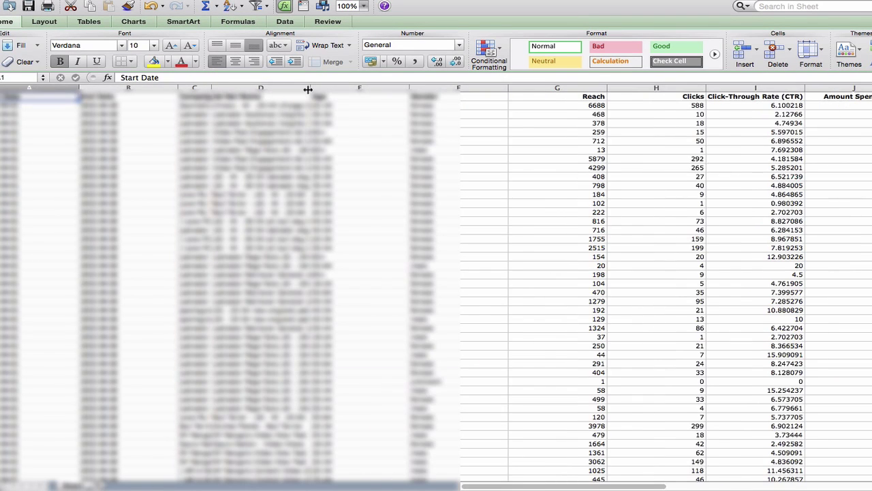
{"action": "left_click_drag", "start_coordinate": [311, 88], "coordinate": [188, 87]}
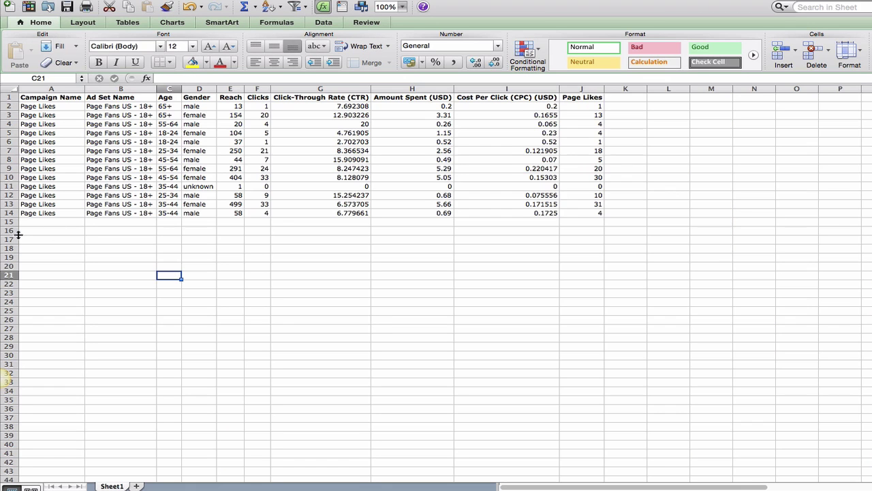
{"action": "left_click", "coordinate": [60, 106]}
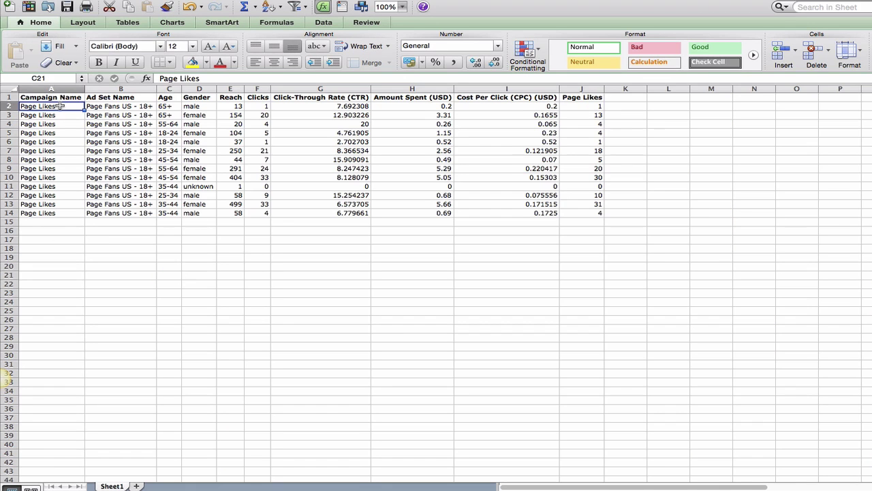
{"action": "left_click", "coordinate": [126, 107]}
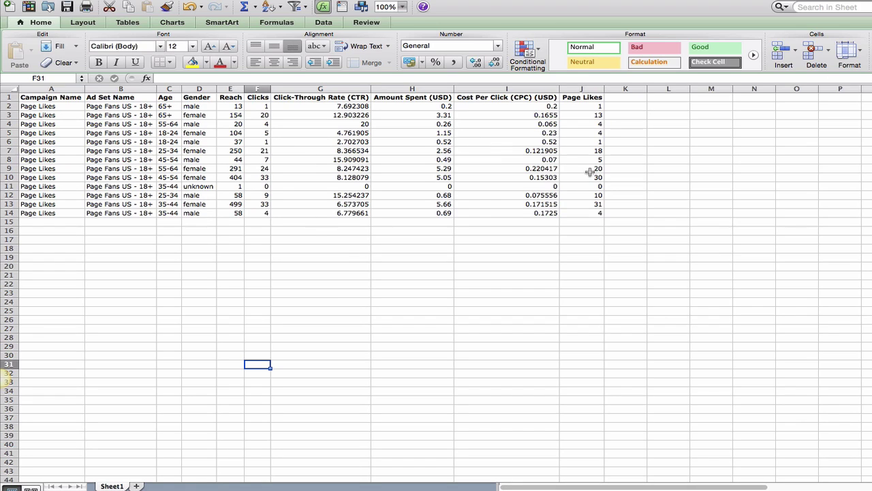
Step: Move the Page Likes column so it sits between Gender and Reach
{"action": "left_click", "coordinate": [589, 88]}
{"action": "key", "text": "super+c"}
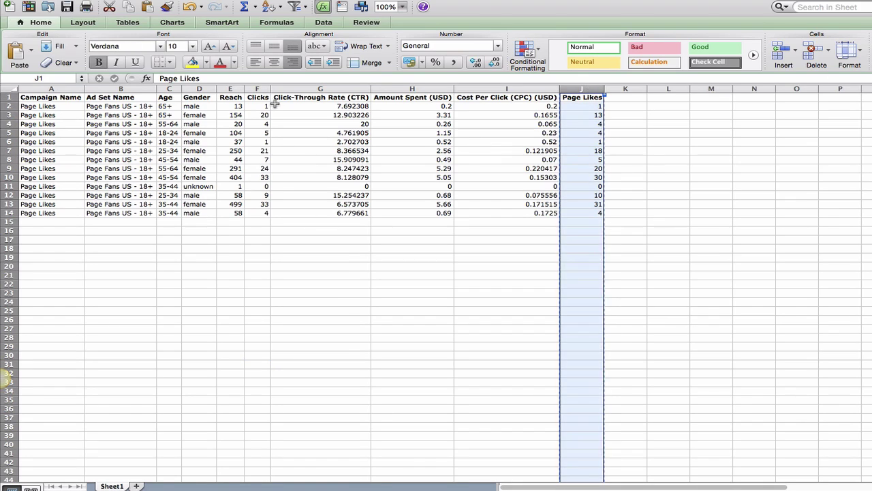
{"action": "right_click", "coordinate": [228, 90]}
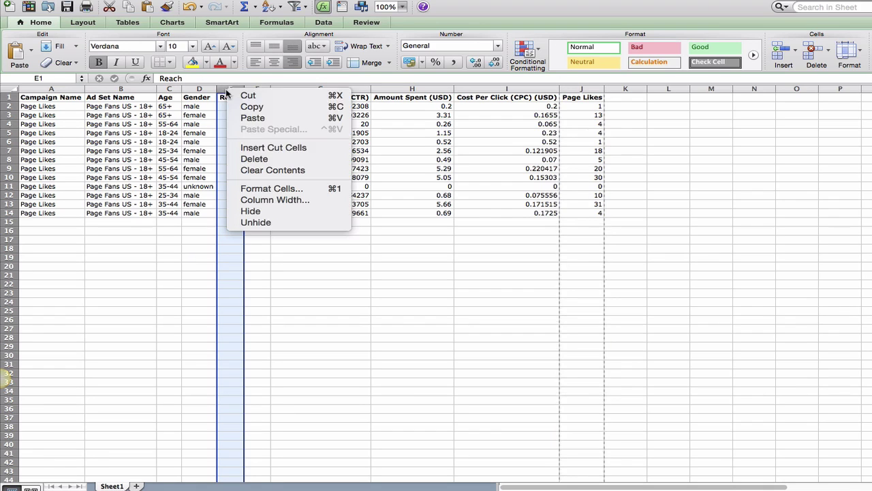
{"action": "left_click", "coordinate": [258, 148]}
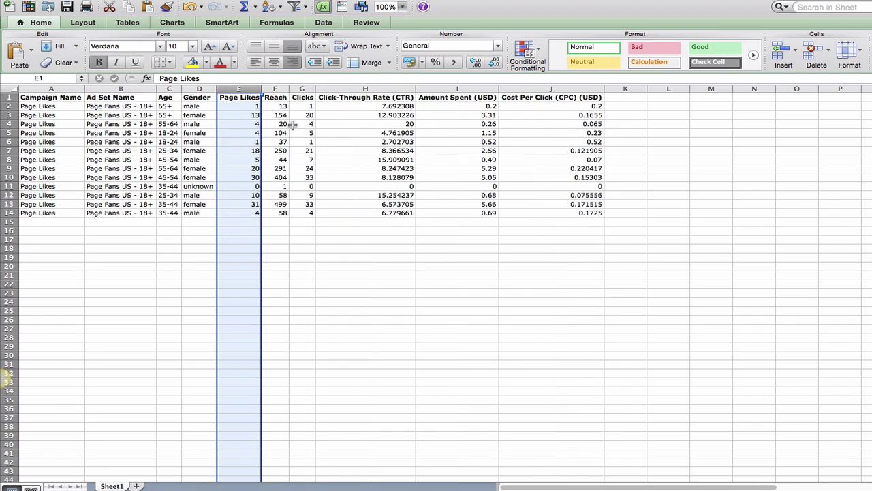
Step: Move the Reach column to directly after Cost Per Click (CPC) (USD)
{"action": "left_click", "coordinate": [274, 89]}
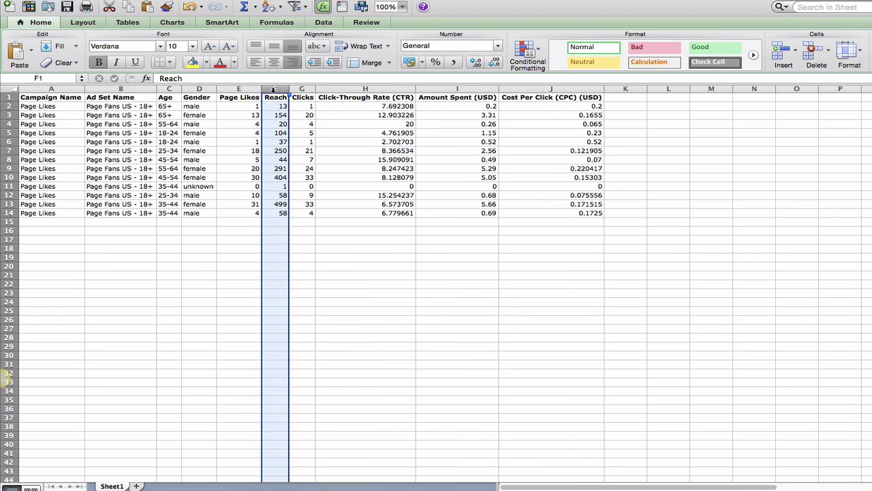
{"action": "right_click", "coordinate": [278, 87]}
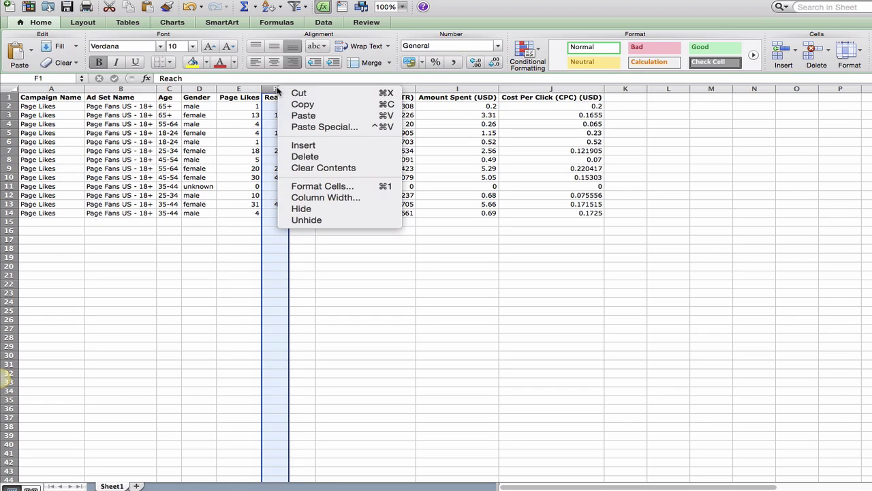
{"action": "left_click", "coordinate": [298, 91]}
{"action": "left_click", "coordinate": [623, 88]}
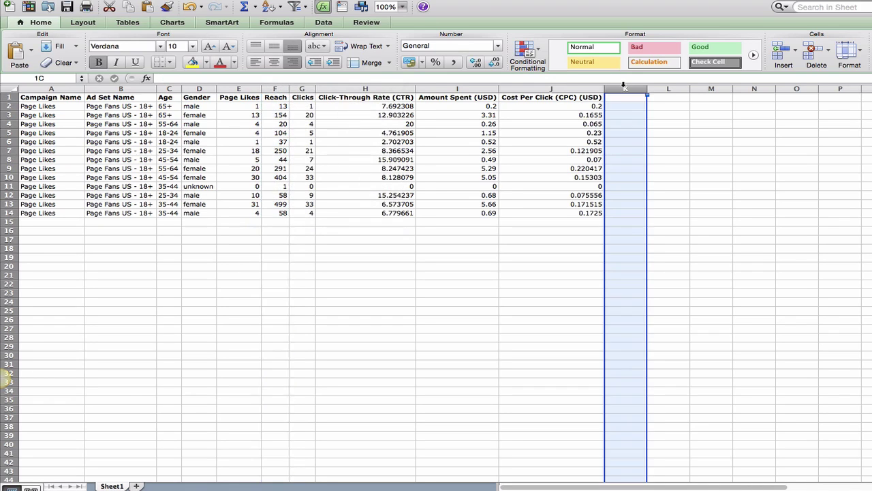
{"action": "right_click", "coordinate": [619, 90]}
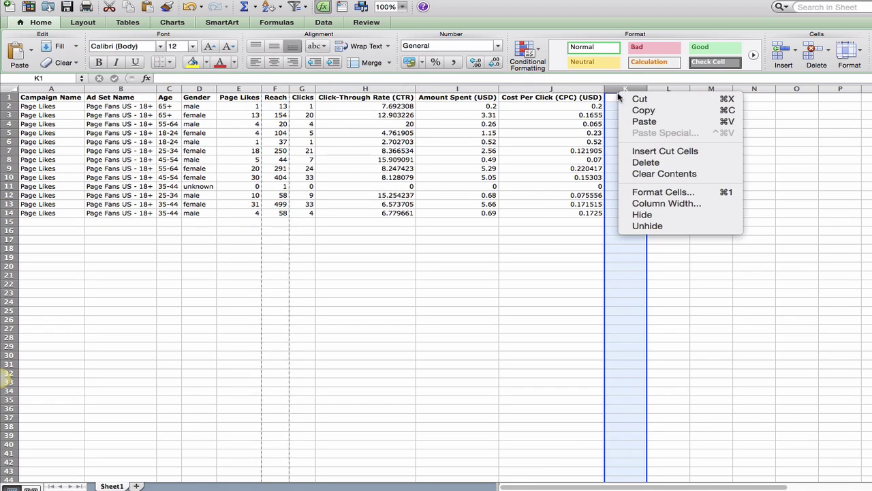
{"action": "left_click", "coordinate": [655, 151]}
Step: Move the Amount Spent (USD) column to directly after Reach and delete the empty column left behind
{"action": "right_click", "coordinate": [436, 88]}
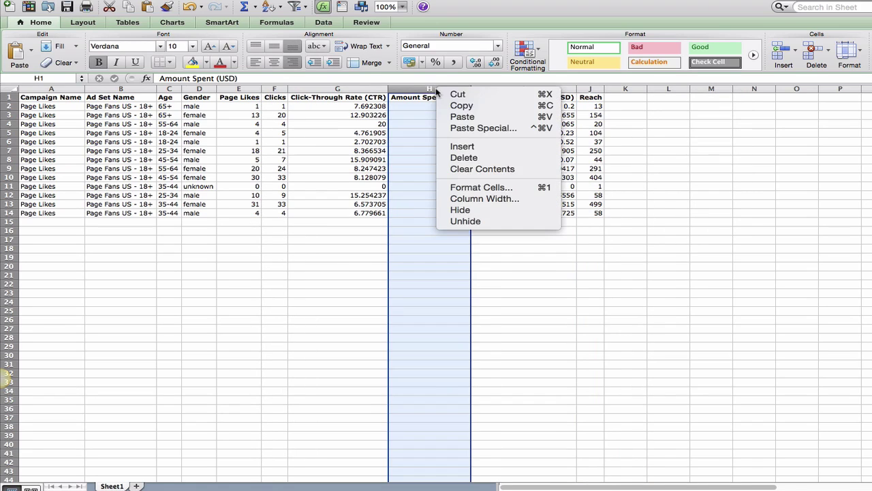
{"action": "left_click", "coordinate": [501, 91]}
{"action": "right_click", "coordinate": [628, 88]}
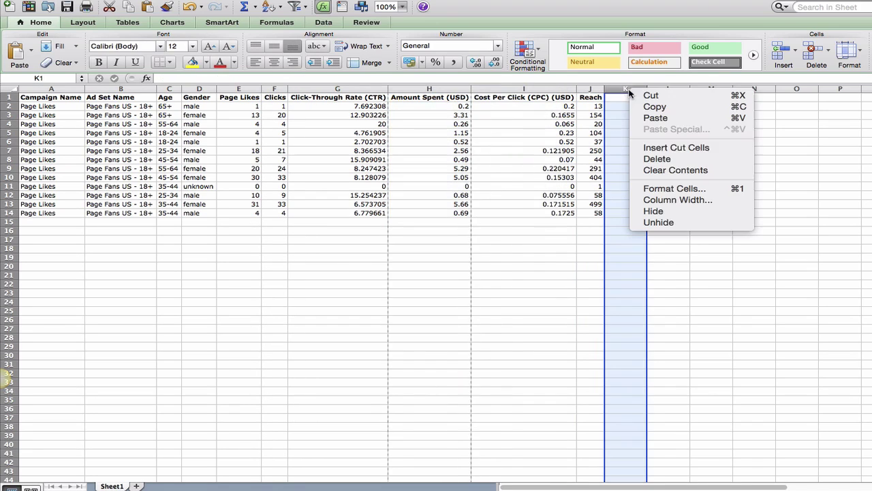
{"action": "left_click", "coordinate": [675, 118]}
{"action": "left_click", "coordinate": [408, 88]}
{"action": "right_click", "coordinate": [408, 89]}
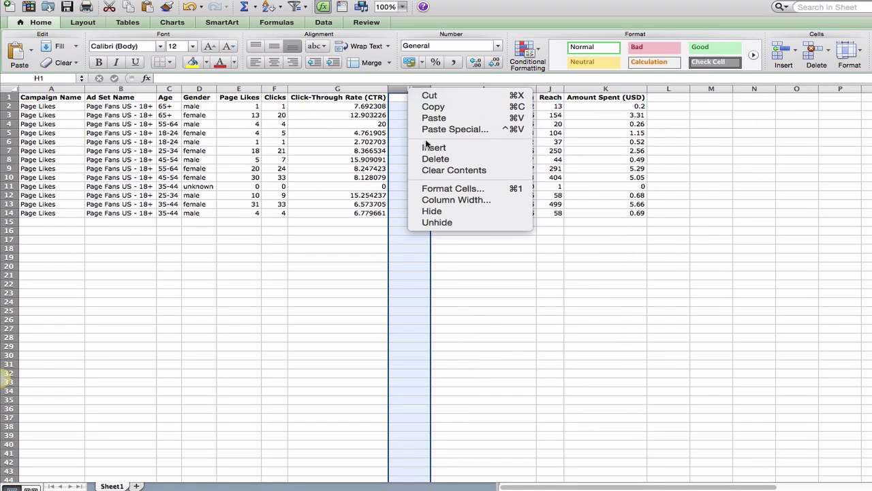
{"action": "left_click", "coordinate": [446, 159]}
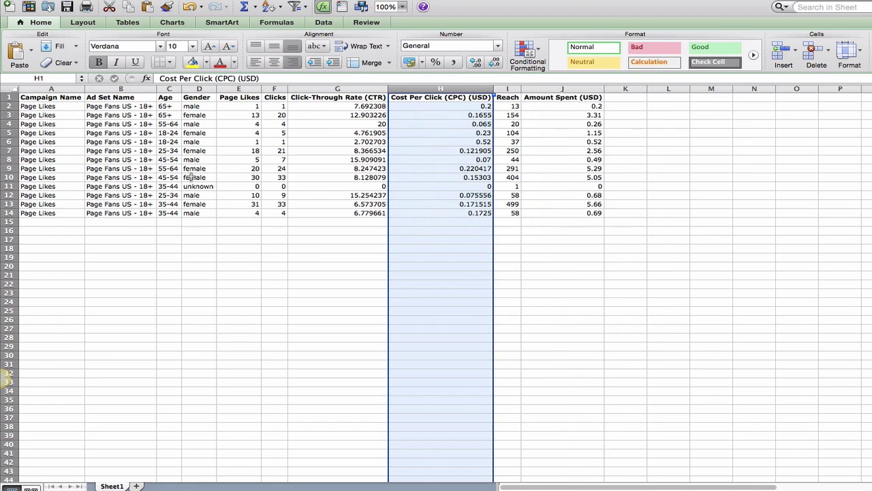
{"action": "left_click", "coordinate": [236, 302]}
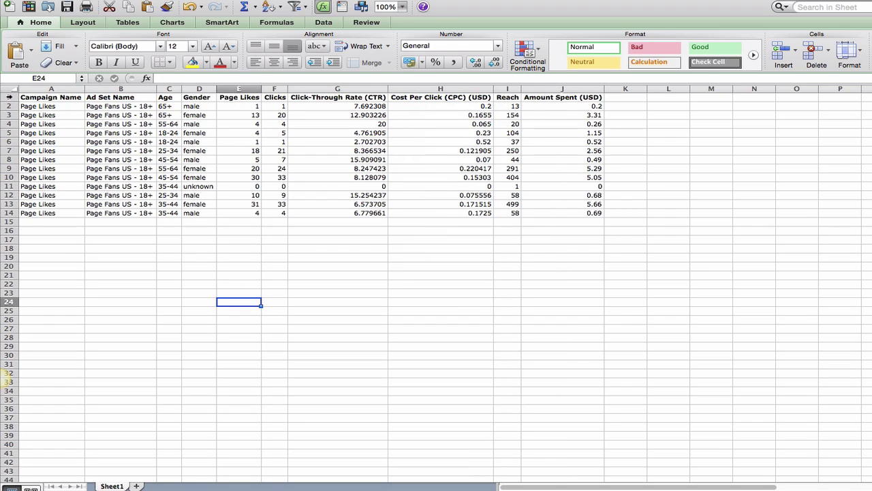
Step: Insert an empty row above the column headers and turn on filtering for that row
{"action": "left_click", "coordinate": [9, 98]}
{"action": "right_click", "coordinate": [10, 97]}
{"action": "left_click", "coordinate": [42, 156]}
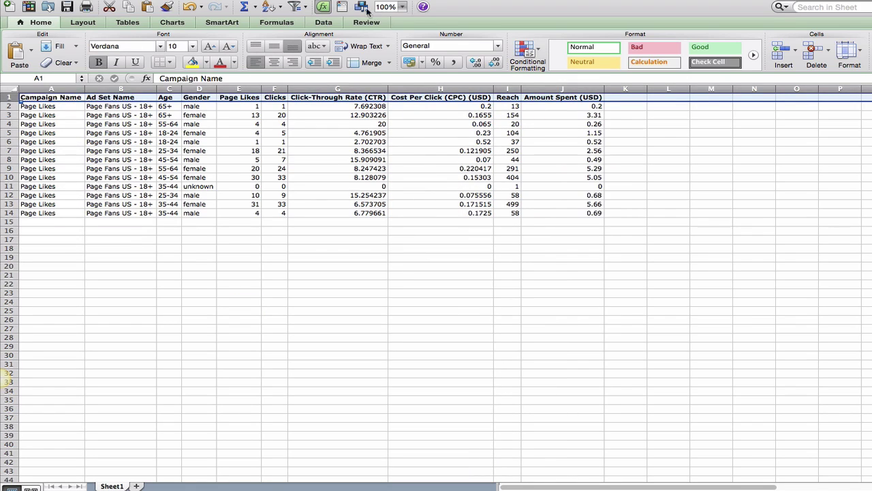
{"action": "left_click", "coordinate": [295, 7]}
{"action": "left_click", "coordinate": [389, 275]}
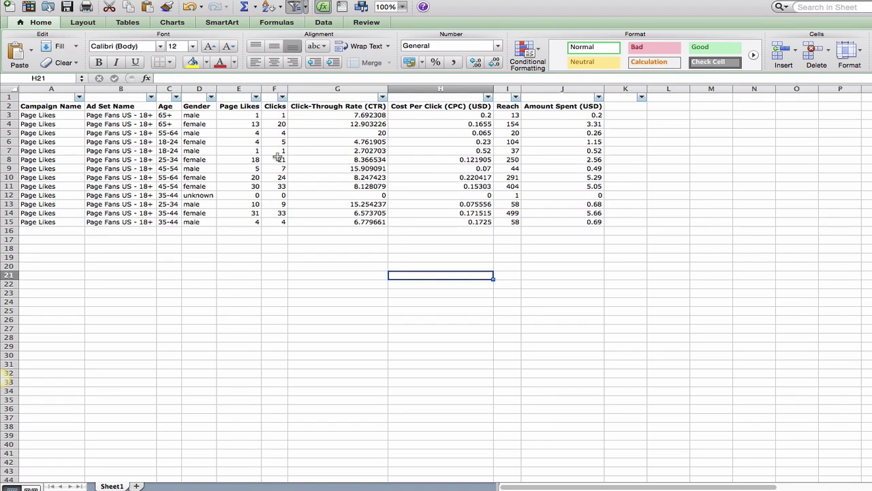
Step: Sort the data by Page Likes in descending order
{"action": "left_click", "coordinate": [257, 97]}
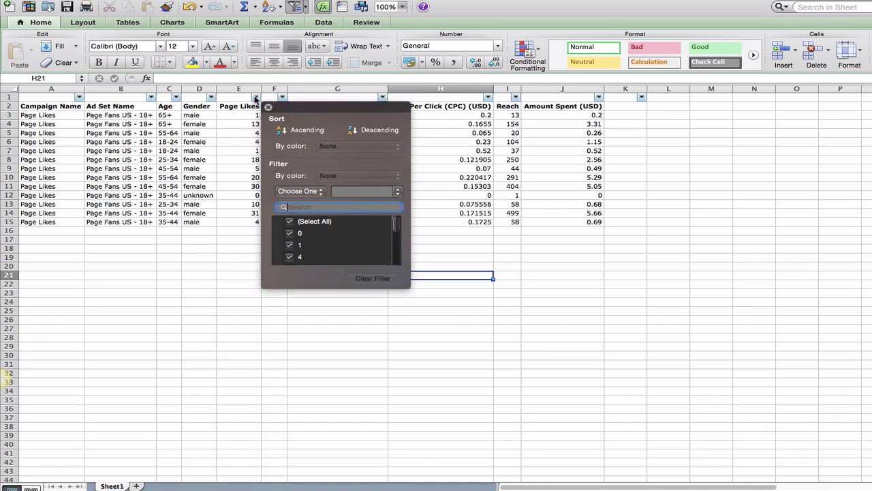
{"action": "left_click", "coordinate": [362, 134]}
{"action": "left_click", "coordinate": [204, 328]}
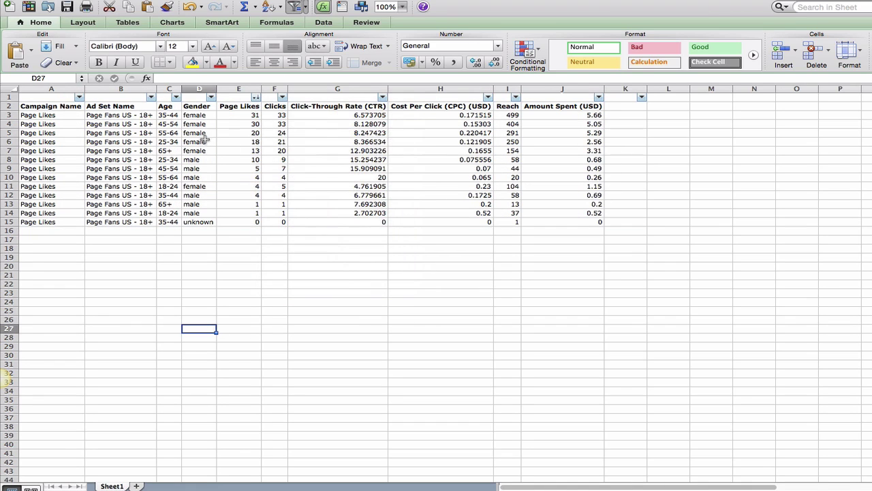
Step: Highlight the six data rows with 10 or more page likes in yellow, from Campaign Name through Amount Spent
{"action": "left_click", "coordinate": [251, 116]}
{"action": "left_click_drag", "start_coordinate": [254, 116], "coordinate": [244, 158]}
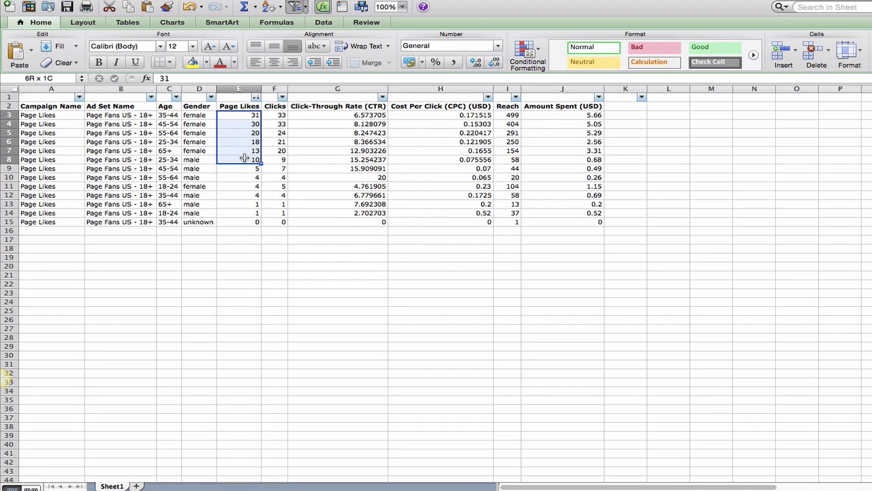
{"action": "left_click", "coordinate": [244, 159]}
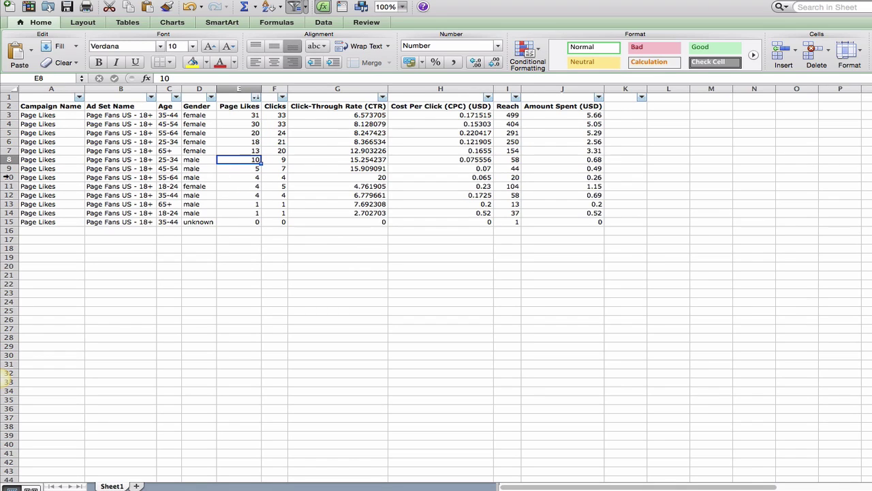
{"action": "left_click_drag", "start_coordinate": [9, 168], "coordinate": [329, 223]}
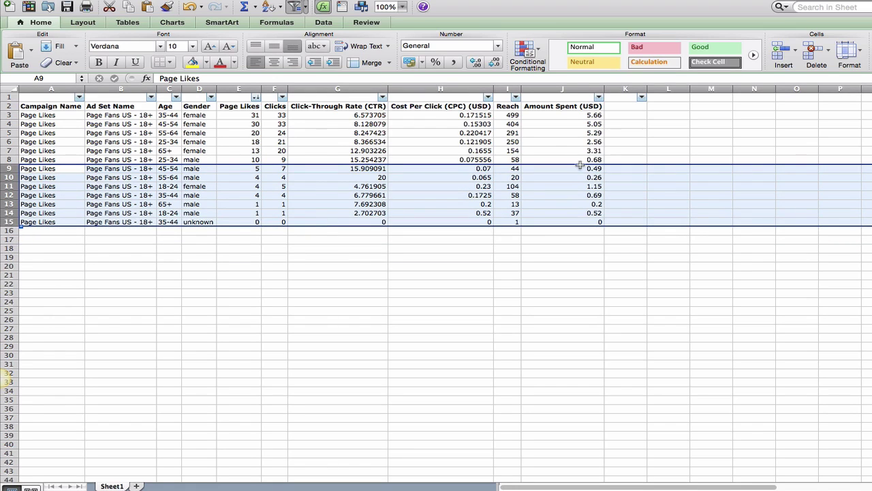
{"action": "left_click_drag", "start_coordinate": [583, 162], "coordinate": [20, 114]}
{"action": "left_click", "coordinate": [193, 63]}
{"action": "left_click", "coordinate": [310, 265]}
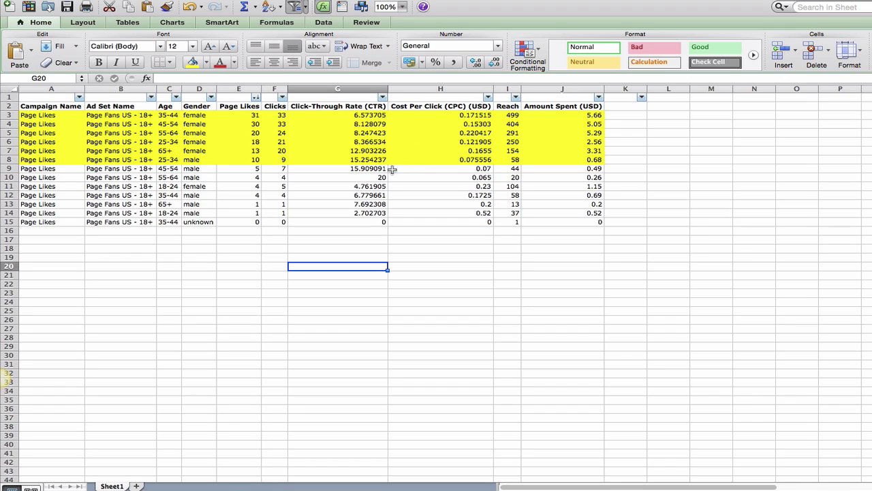
Step: Compare the page likes, clicks and click-through rate of the 45-54 male row with the page likes of the highlighted rows
{"action": "left_click", "coordinate": [353, 168]}
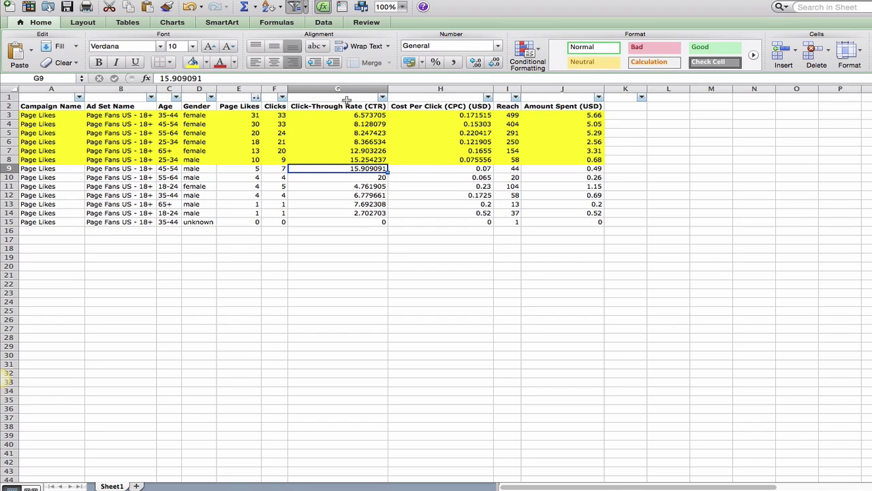
{"action": "left_click_drag", "start_coordinate": [253, 169], "coordinate": [353, 171]}
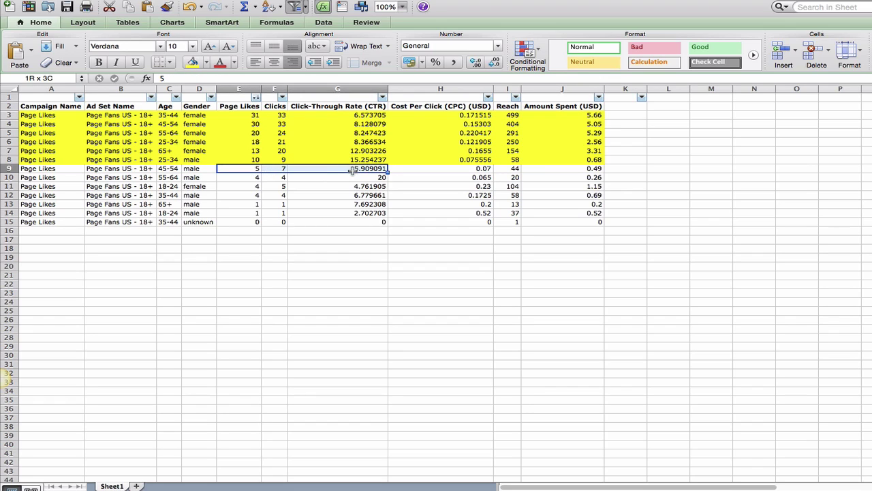
{"action": "left_click", "coordinate": [319, 275]}
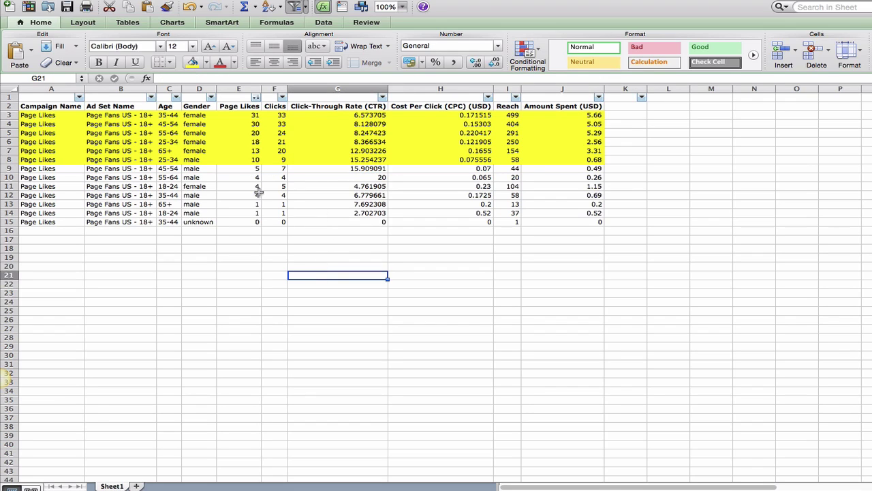
{"action": "left_click_drag", "start_coordinate": [242, 170], "coordinate": [274, 169]}
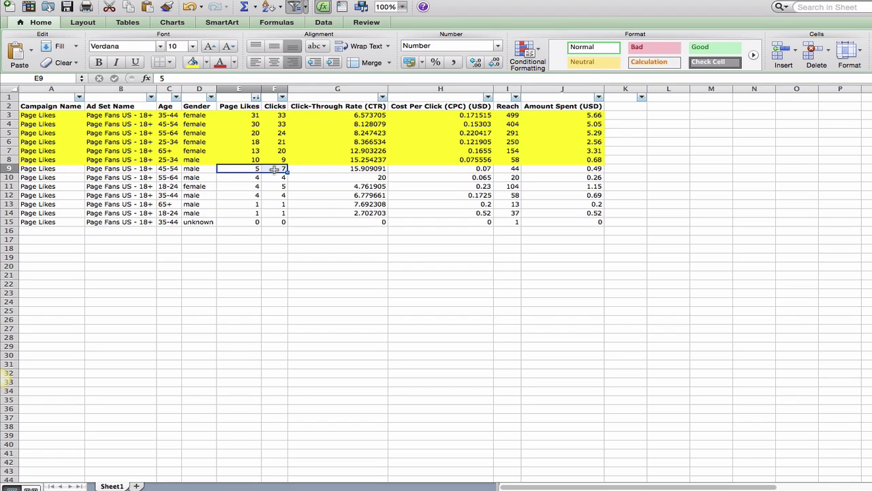
{"action": "left_click", "coordinate": [361, 169]}
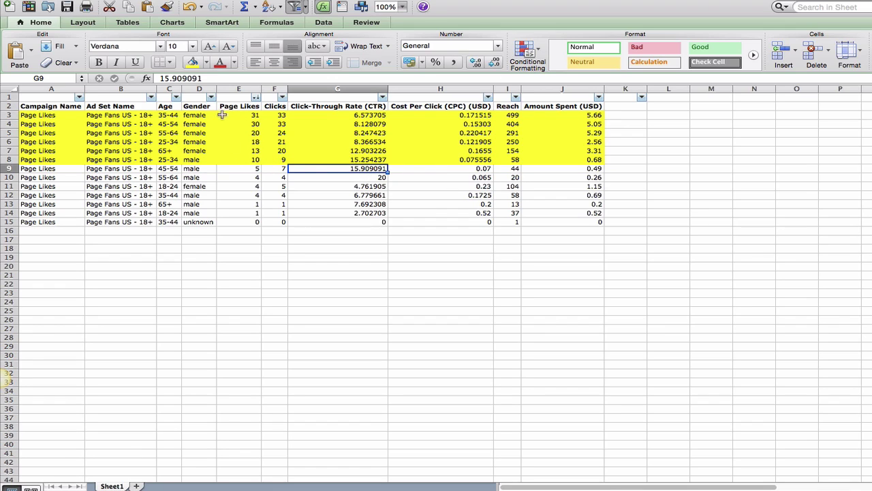
{"action": "left_click_drag", "start_coordinate": [233, 113], "coordinate": [259, 161]}
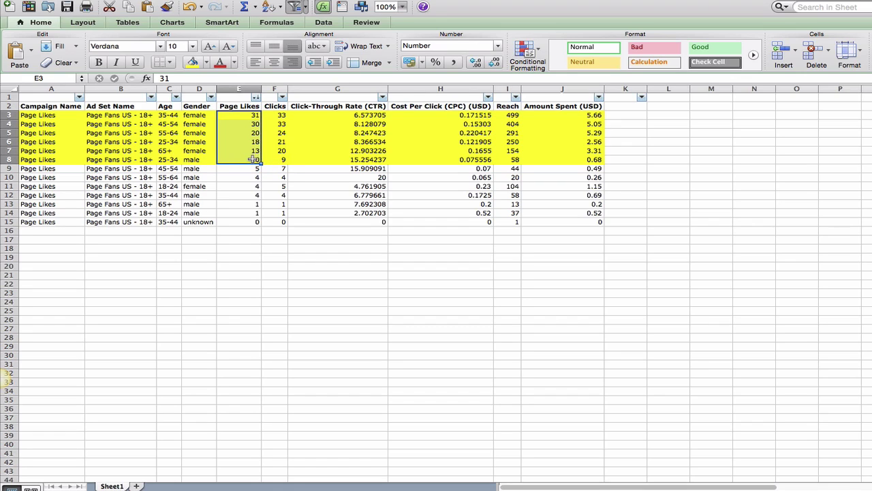
{"action": "left_click", "coordinate": [254, 159]}
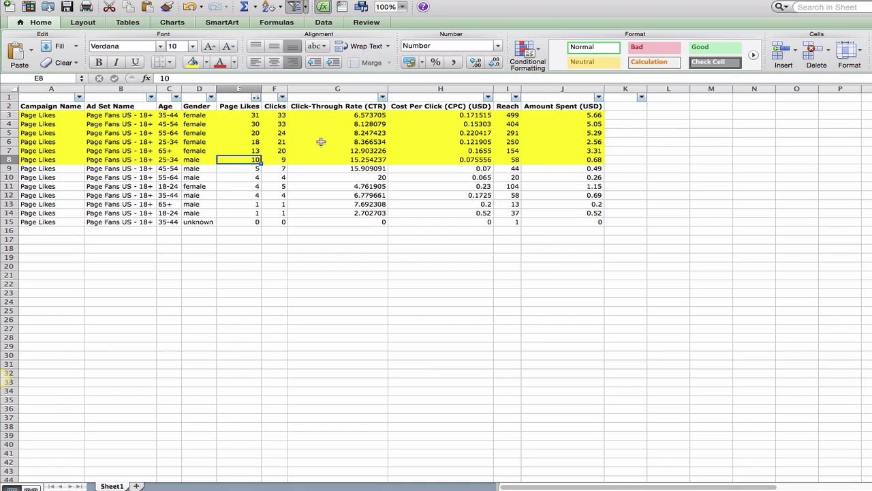
Step: Sort the data by Cost Per Click (CPC) in ascending order and check the CPC values of the highlighted rows
{"action": "left_click", "coordinate": [450, 114]}
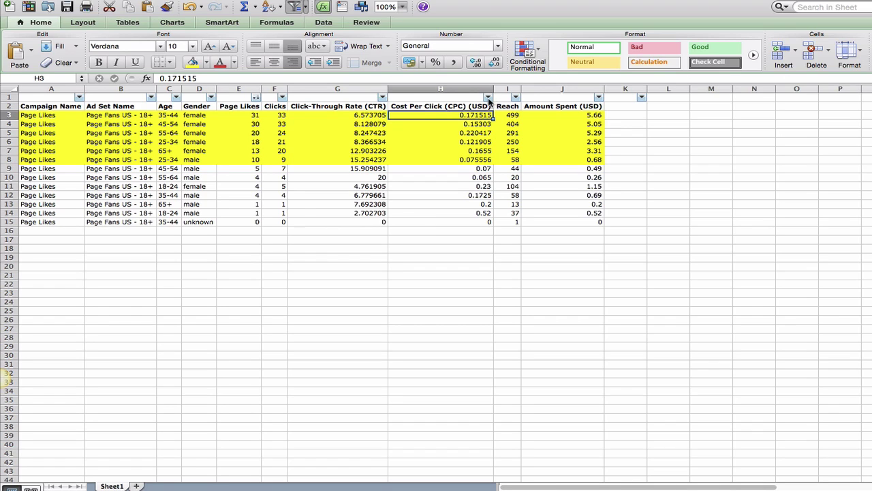
{"action": "left_click", "coordinate": [488, 98]}
{"action": "left_click", "coordinate": [510, 131]}
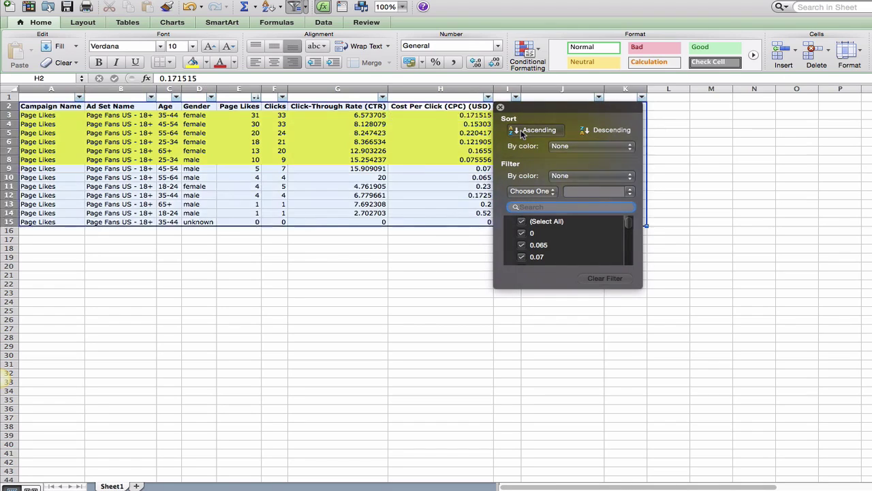
{"action": "left_click", "coordinate": [364, 118]}
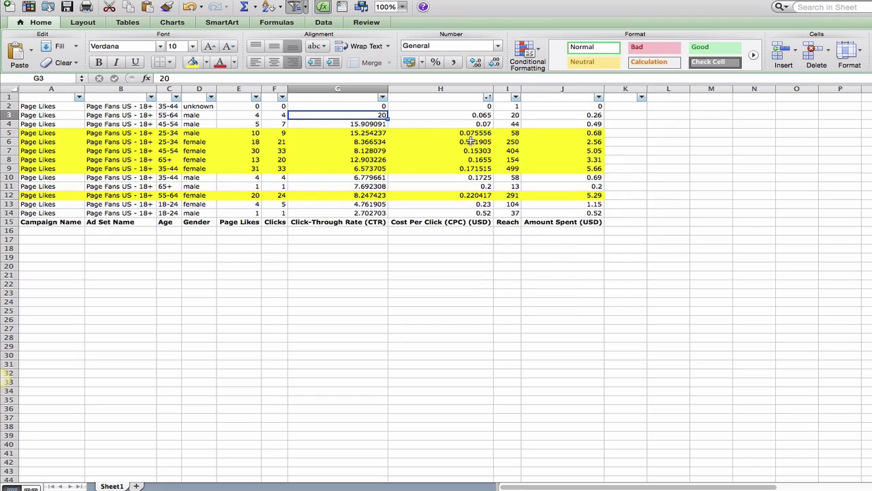
{"action": "left_click_drag", "start_coordinate": [468, 133], "coordinate": [471, 169]}
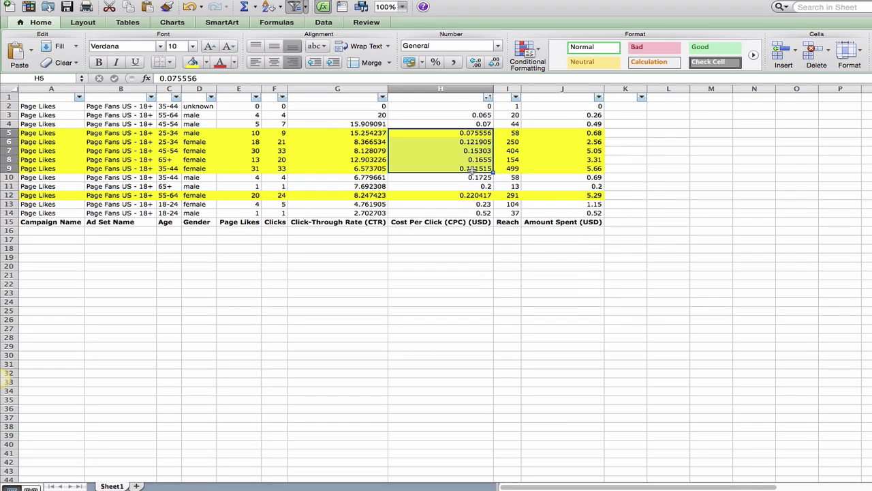
Step: Go through the cost per click of the yellow rows one by one, from 25-34 male to 55-64 female
{"action": "left_click", "coordinate": [475, 135]}
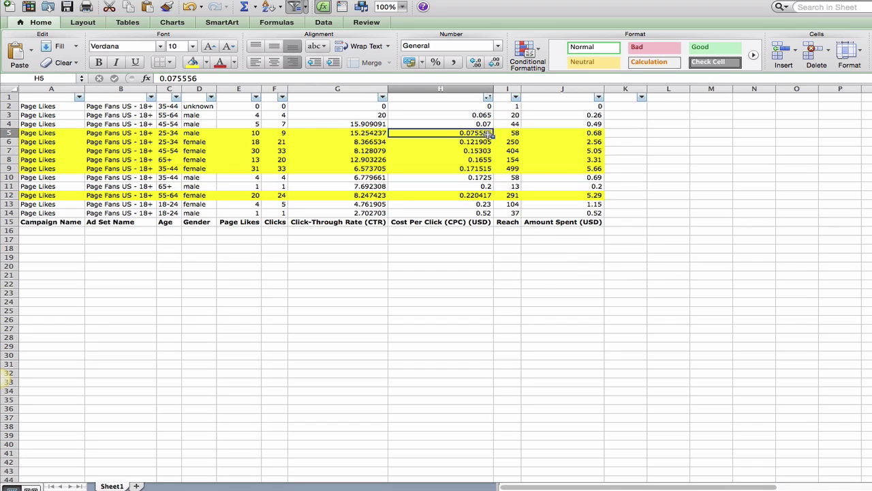
{"action": "left_click", "coordinate": [477, 141]}
{"action": "left_click", "coordinate": [479, 150]}
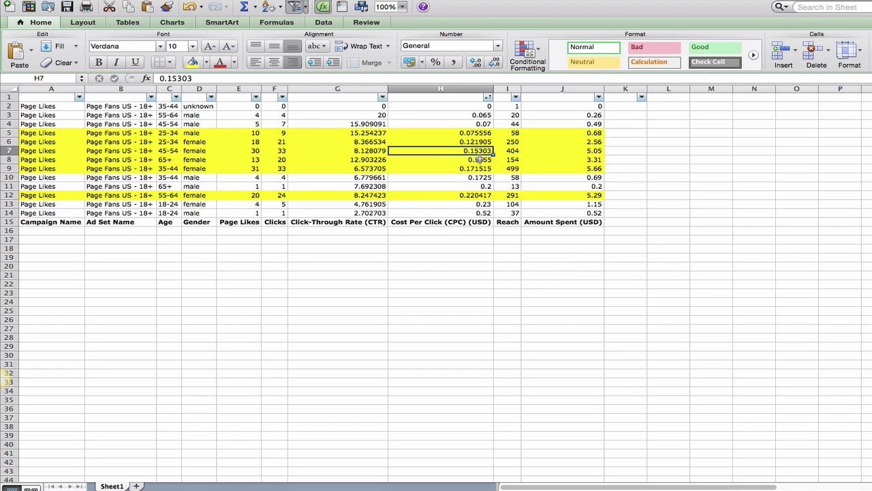
{"action": "left_click", "coordinate": [480, 159]}
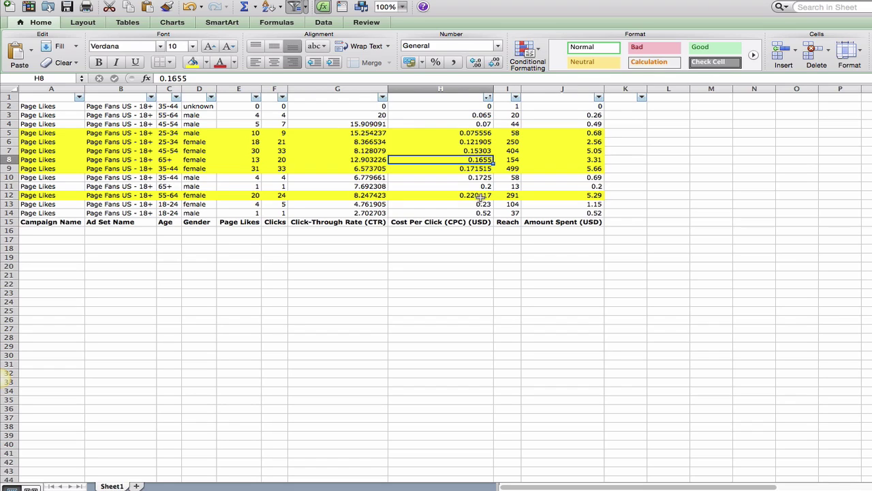
{"action": "left_click", "coordinate": [481, 197]}
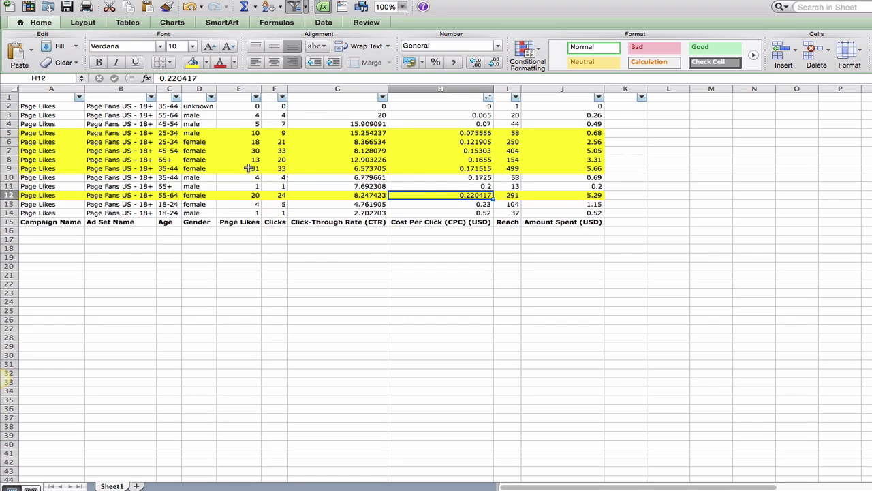
Step: Compare the page likes, clicks, click-through rate and cost per click within the 25-34 male row
{"action": "left_click", "coordinate": [482, 131]}
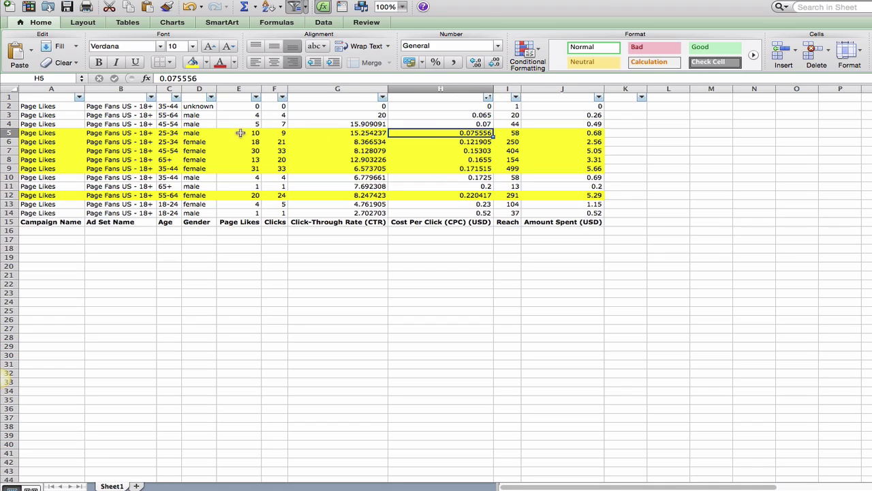
{"action": "mouse_move", "coordinate": [241, 134]}
{"action": "left_mouse_down"}
{"action": "mouse_move", "coordinate": [282, 133]}
{"action": "mouse_move", "coordinate": [258, 133]}
{"action": "left_mouse_up"}
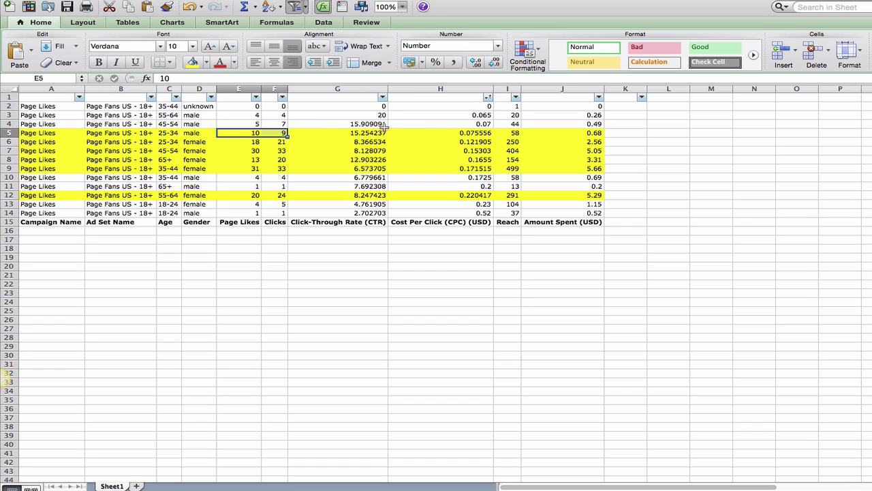
{"action": "left_click_drag", "start_coordinate": [465, 133], "coordinate": [250, 133]}
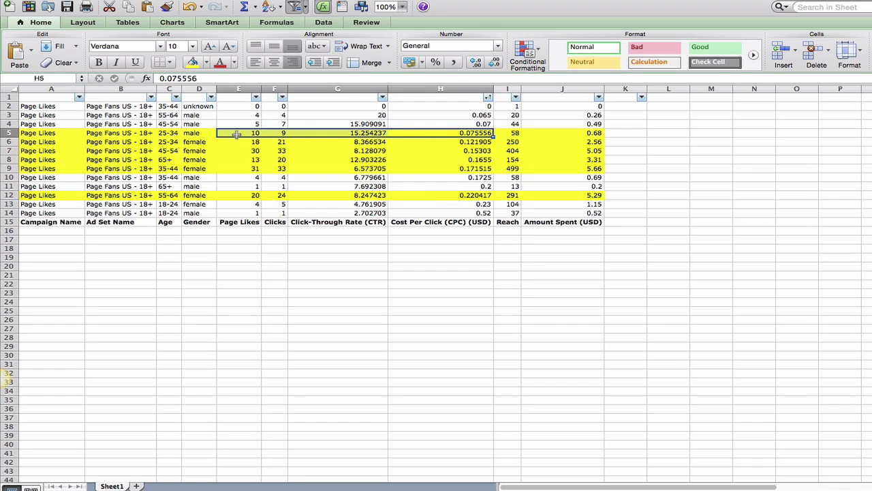
{"action": "left_click_drag", "start_coordinate": [236, 132], "coordinate": [281, 133]}
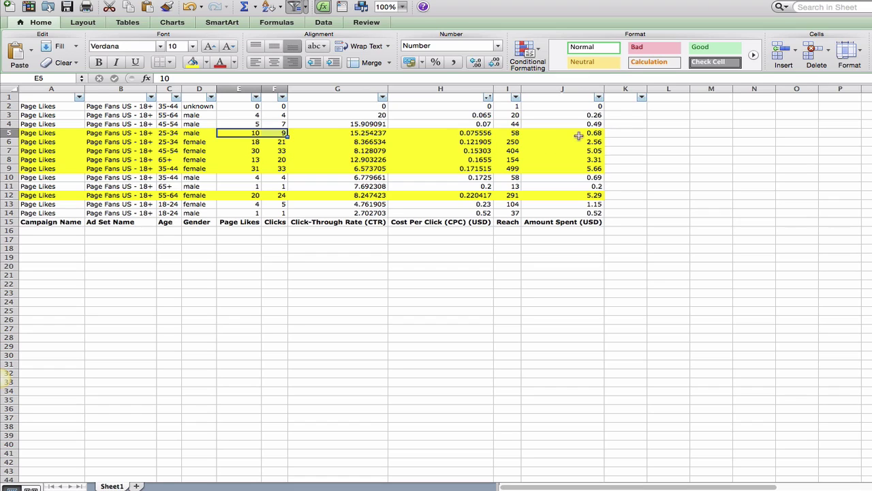
Step: Change the fill of the 25-34 male row to red, from Campaign Name through Amount Spent
{"action": "left_click_drag", "start_coordinate": [578, 135], "coordinate": [28, 135]}
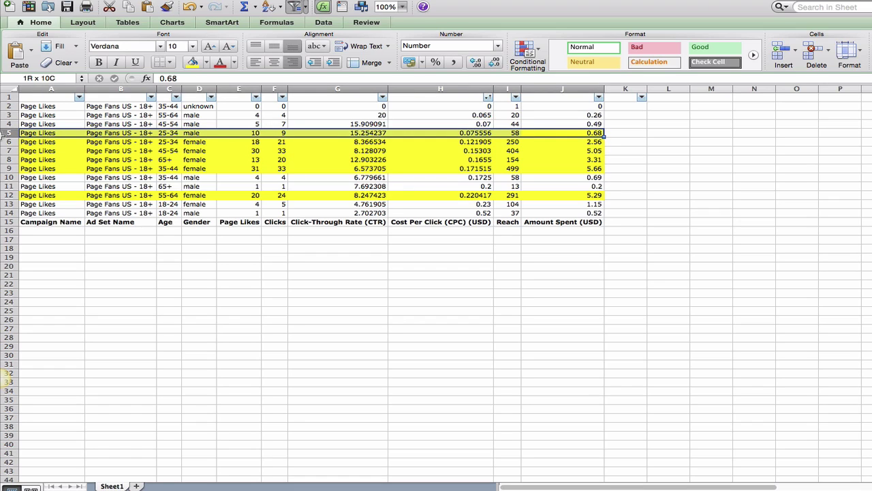
{"action": "left_click", "coordinate": [205, 62]}
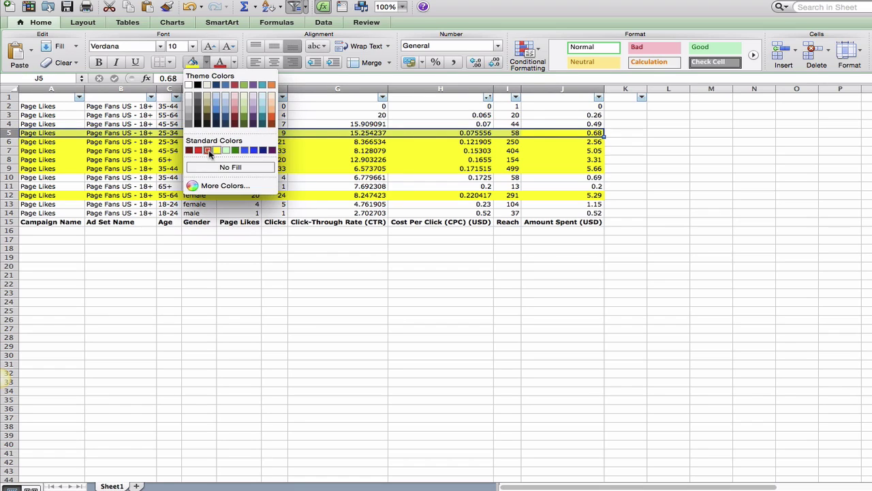
{"action": "left_click", "coordinate": [207, 151]}
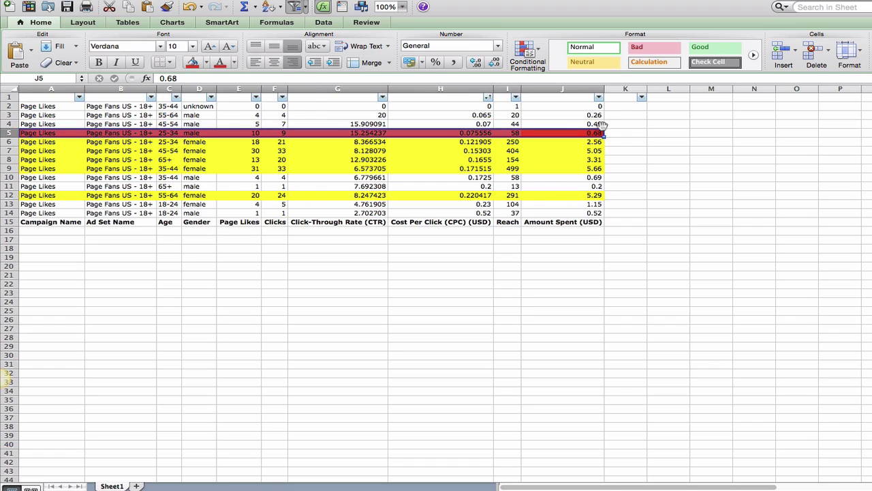
{"action": "left_click", "coordinate": [625, 142]}
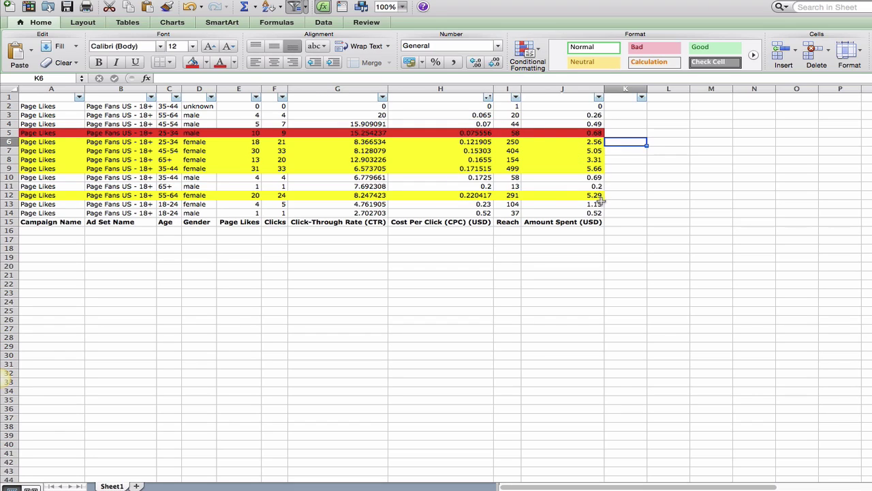
Step: Fill the 55-64 female row with the same red, from Campaign Name through Amount Spent
{"action": "left_click_drag", "start_coordinate": [602, 197], "coordinate": [39, 195]}
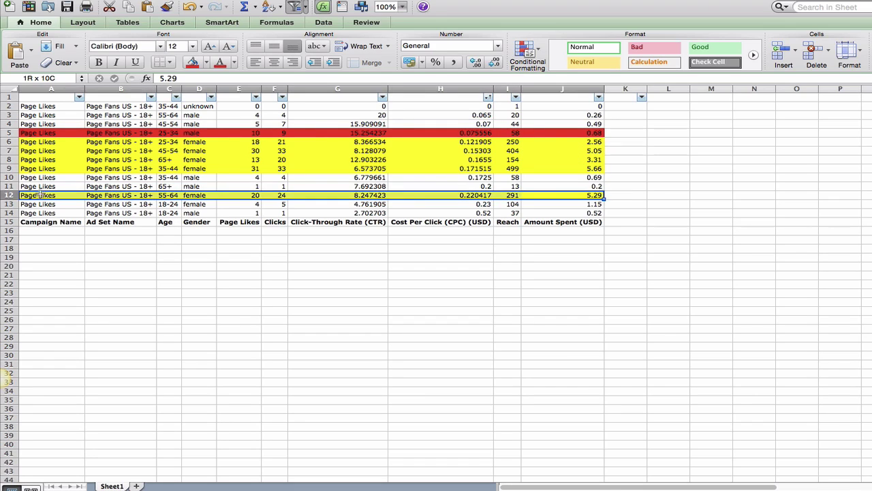
{"action": "left_click", "coordinate": [221, 65]}
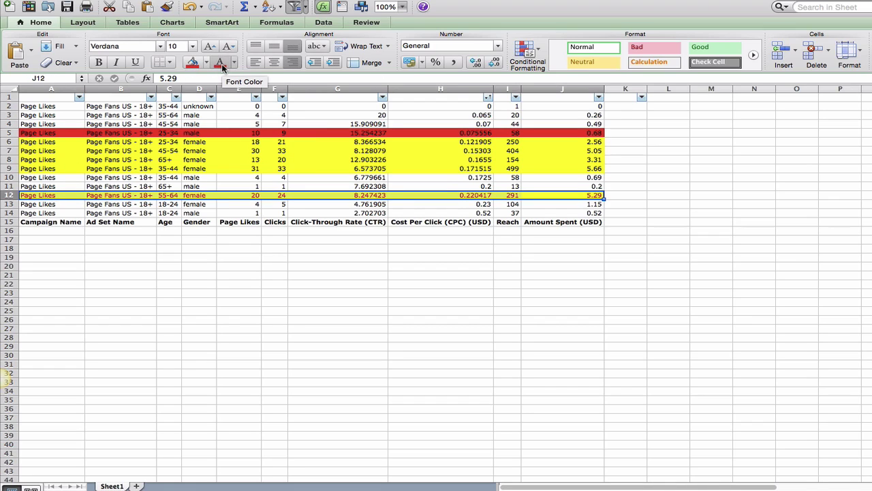
{"action": "left_click", "coordinate": [193, 63]}
{"action": "left_click_drag", "start_coordinate": [344, 364], "coordinate": [351, 357]}
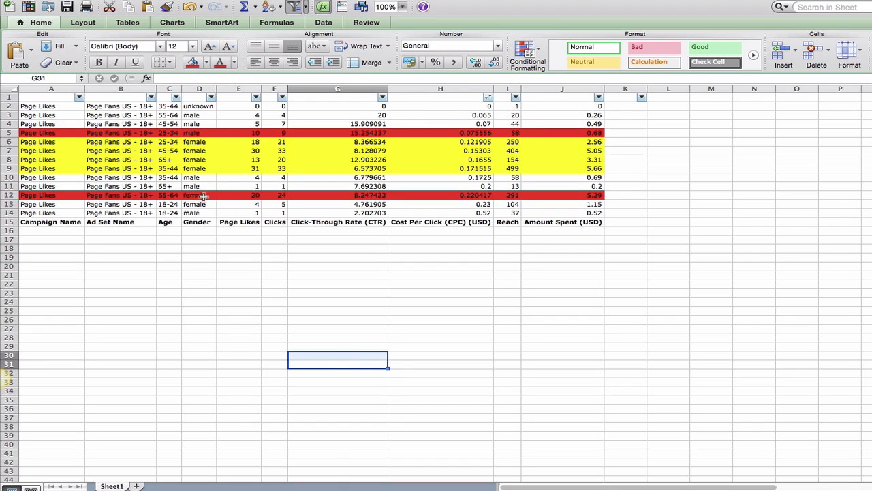
Step: Review the page likes, clicks and cost per click of the red 55-64 female row
{"action": "left_click_drag", "start_coordinate": [240, 196], "coordinate": [276, 196]}
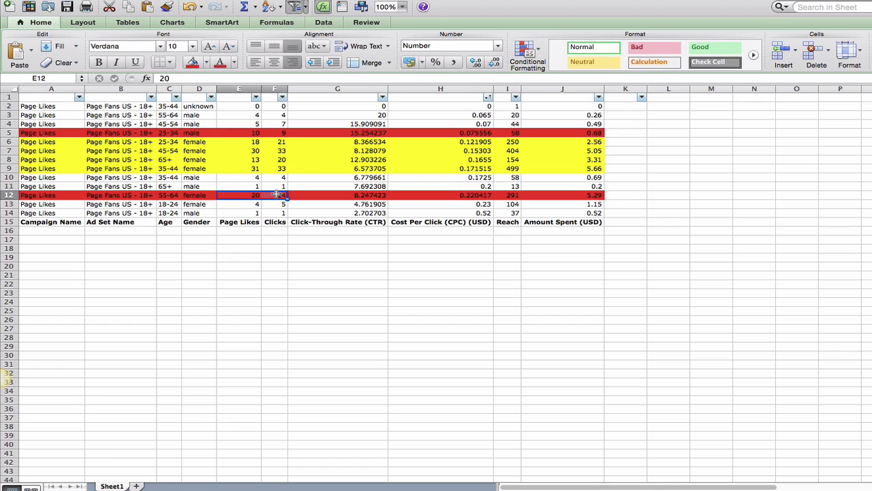
{"action": "left_click", "coordinate": [480, 196]}
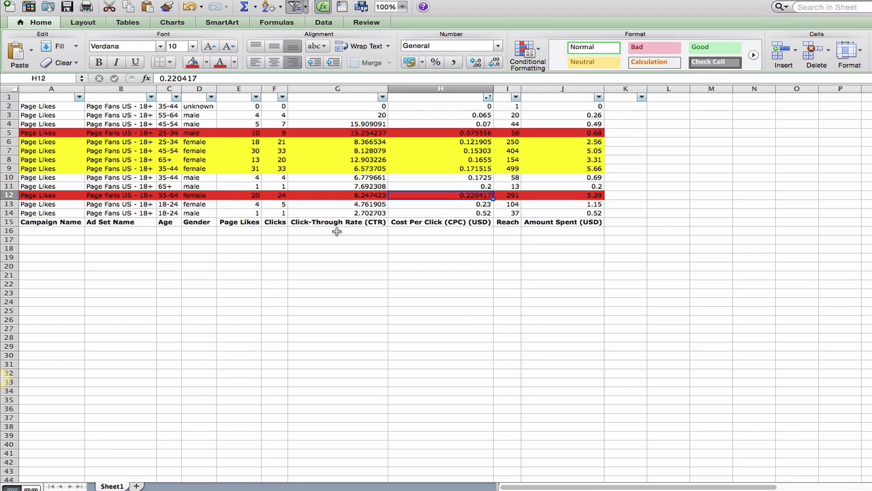
{"action": "left_click_drag", "start_coordinate": [205, 196], "coordinate": [34, 195]}
{"action": "left_click_drag", "start_coordinate": [284, 196], "coordinate": [246, 196]}
{"action": "left_click_drag", "start_coordinate": [481, 196], "coordinate": [212, 196]}
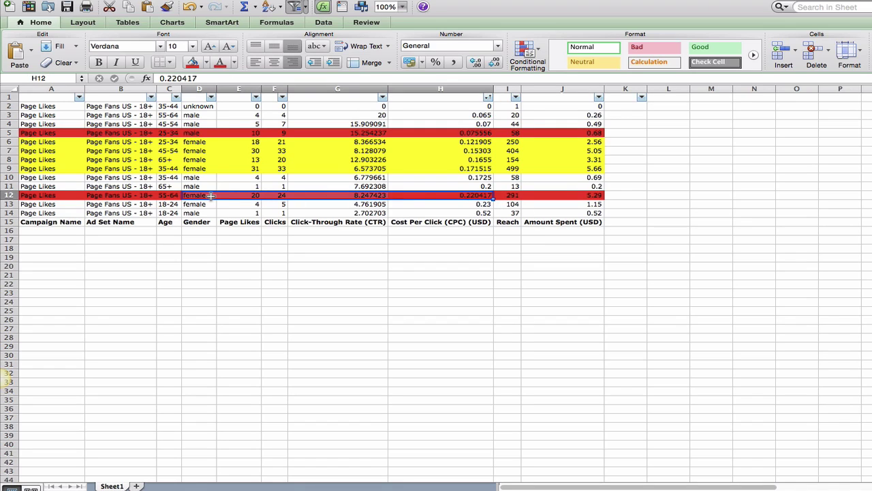
{"action": "left_click", "coordinate": [212, 196]}
{"action": "left_click_drag", "start_coordinate": [276, 196], "coordinate": [13, 195]}
{"action": "left_click", "coordinate": [252, 373]}
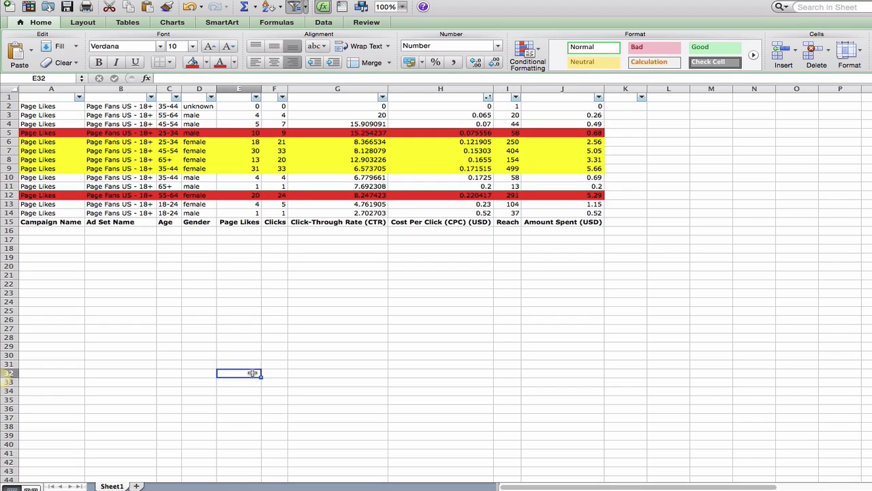
Step: Sort the table by Page Likes in descending order and close the sort and filter window
{"action": "left_click", "coordinate": [165, 141]}
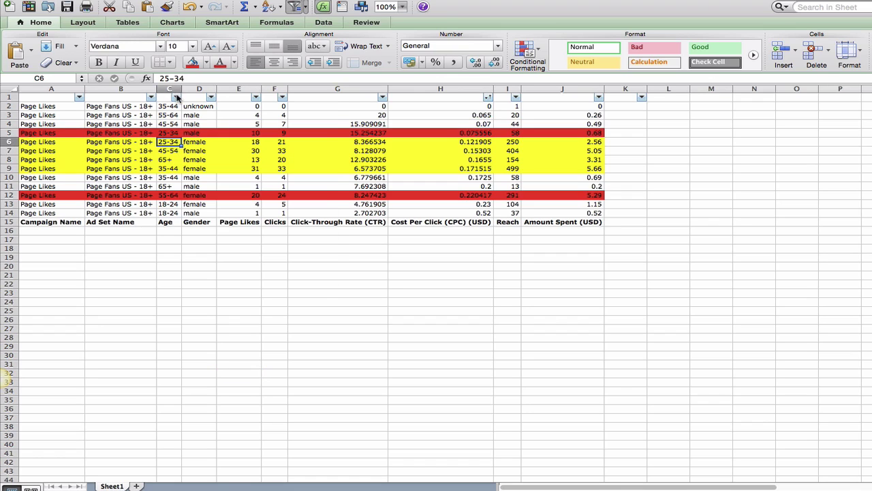
{"action": "left_click", "coordinate": [177, 99]}
{"action": "left_click", "coordinate": [138, 151]}
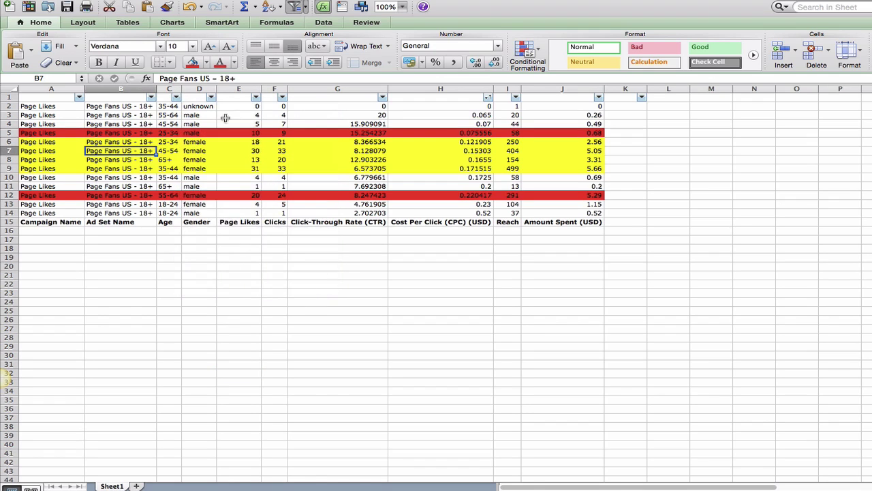
{"action": "left_click", "coordinate": [256, 98]}
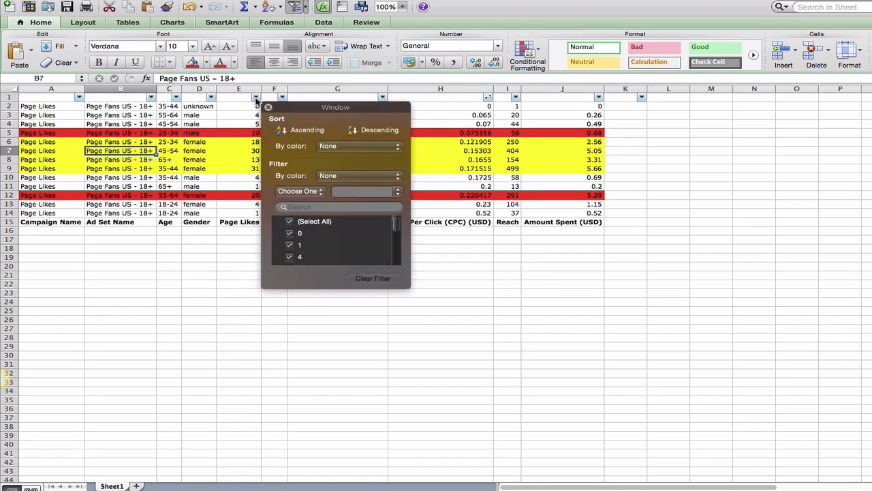
{"action": "left_click", "coordinate": [371, 130]}
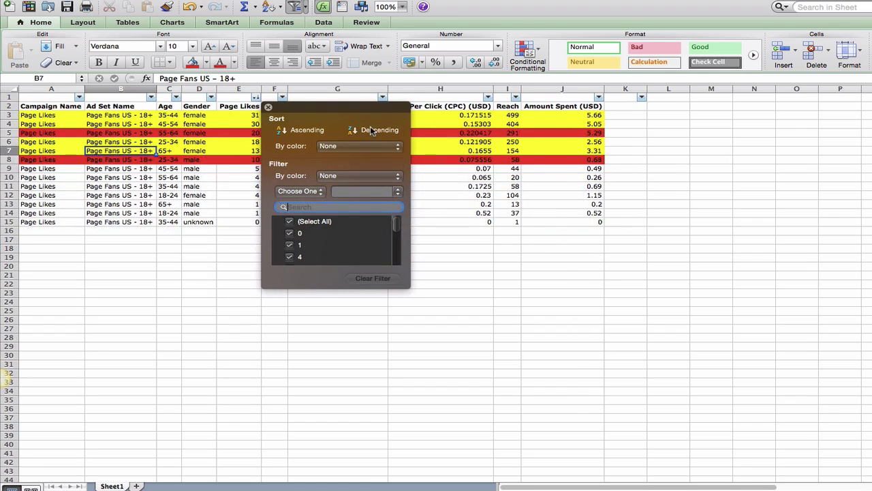
{"action": "left_click", "coordinate": [142, 230]}
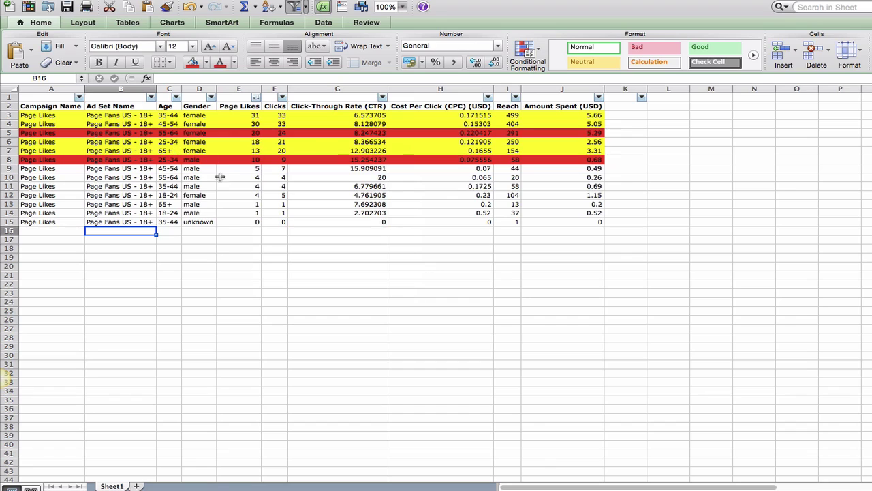
Step: Check the age groups of the 25-34 and 65+ female rows and the gender of the first unhighlighted row
{"action": "left_click", "coordinate": [165, 142]}
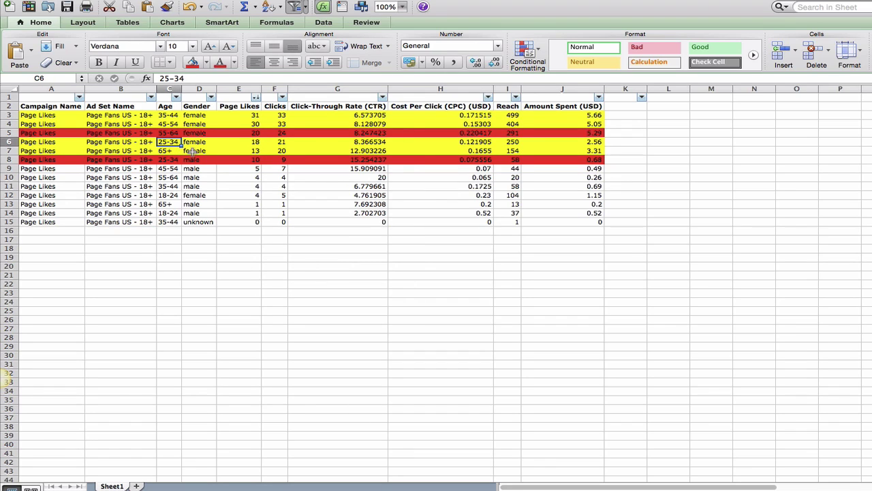
{"action": "left_click", "coordinate": [171, 153]}
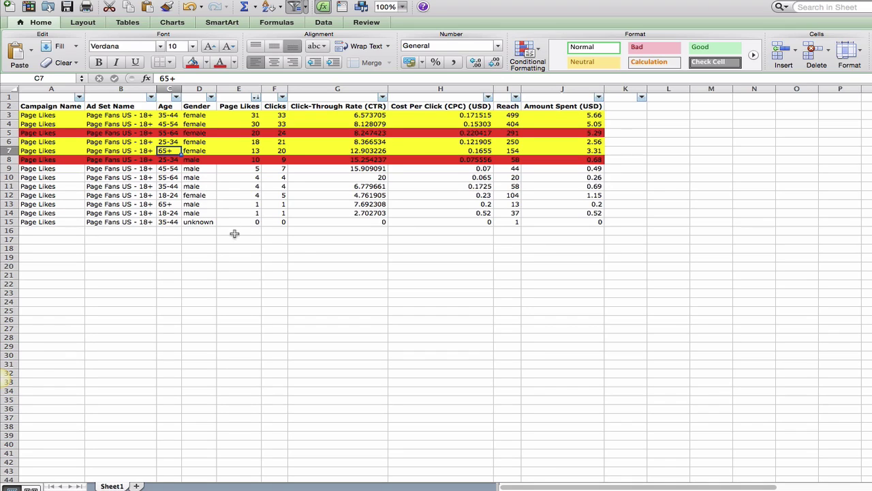
{"action": "left_click", "coordinate": [207, 169]}
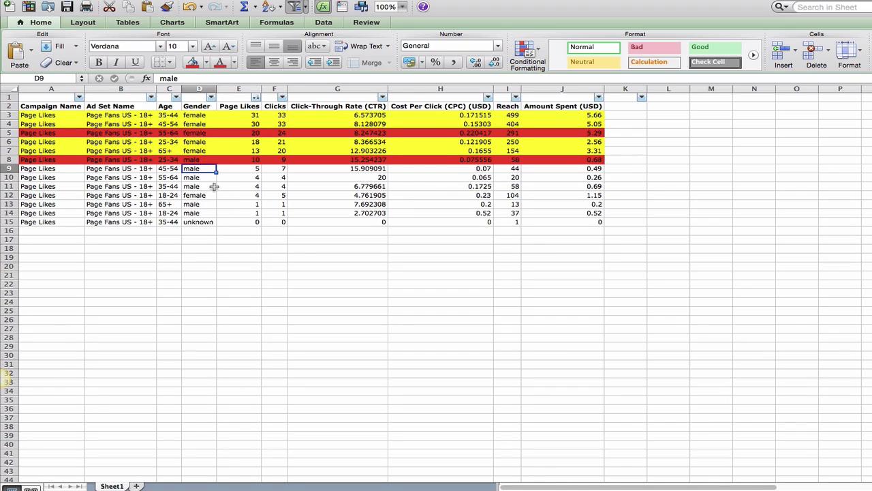
Step: Compare the page likes of the highlighted rows, including the 55-64 female row's figures through cost per click
{"action": "left_click_drag", "start_coordinate": [244, 115], "coordinate": [241, 134]}
{"action": "left_click", "coordinate": [241, 134]}
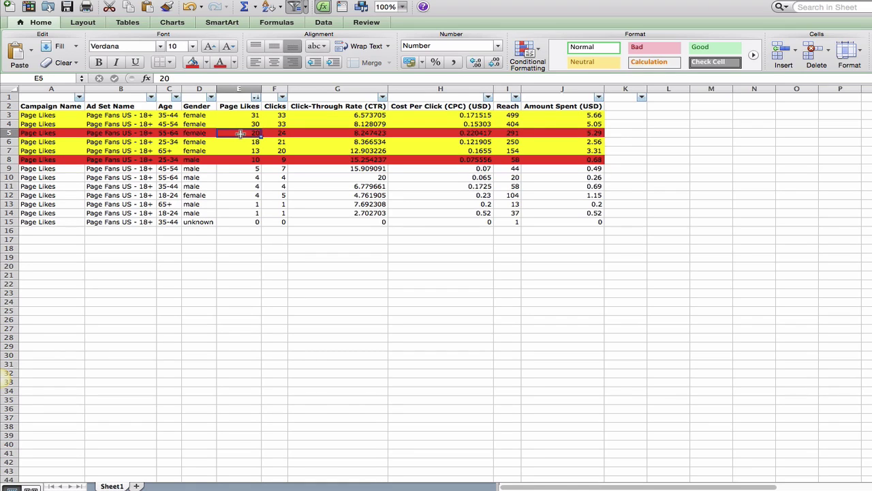
{"action": "left_click_drag", "start_coordinate": [240, 133], "coordinate": [458, 133]}
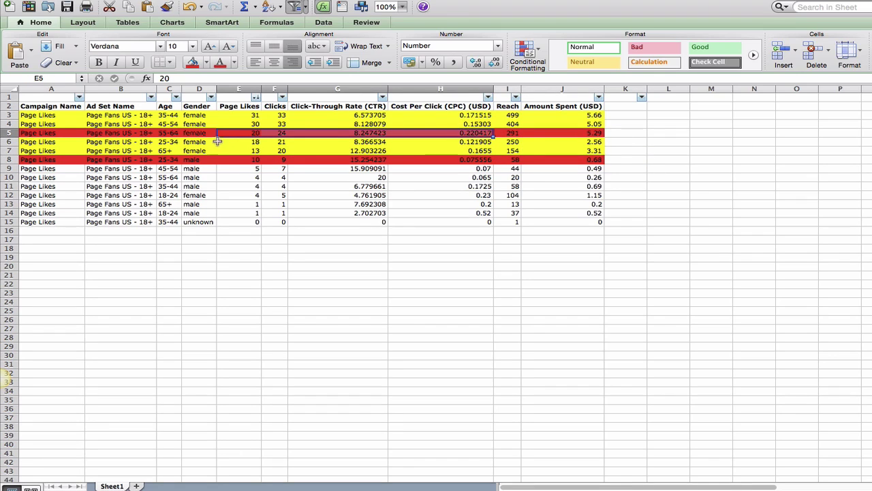
{"action": "left_click", "coordinate": [250, 144]}
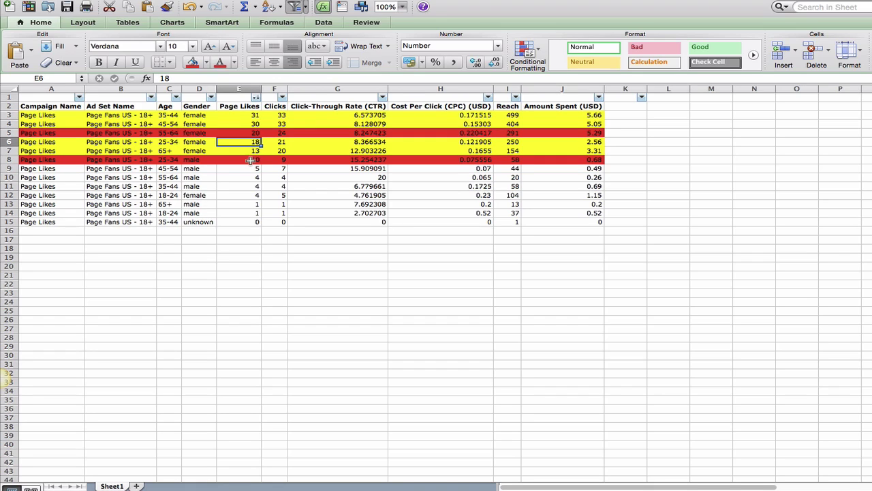
{"action": "left_click", "coordinate": [250, 150]}
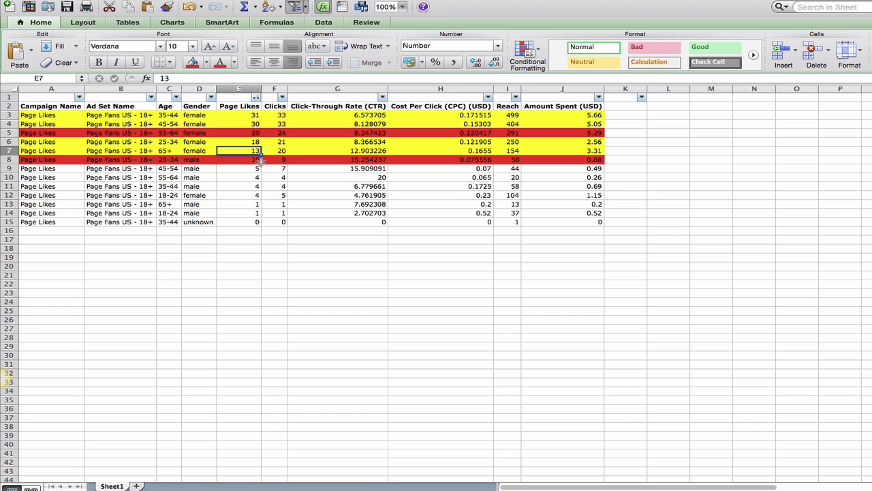
Step: Review the page likes of the four top rows, from 35-44 female to 25-34 female
{"action": "left_click", "coordinate": [245, 115]}
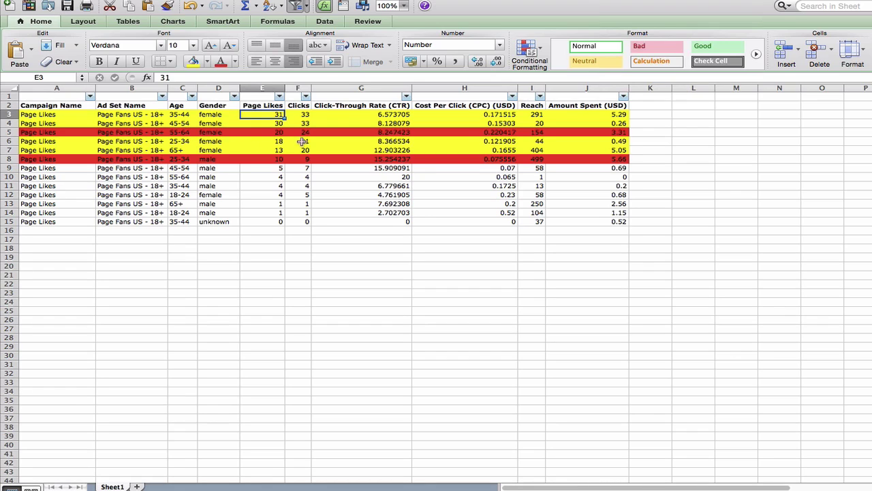
{"action": "left_click", "coordinate": [266, 123]}
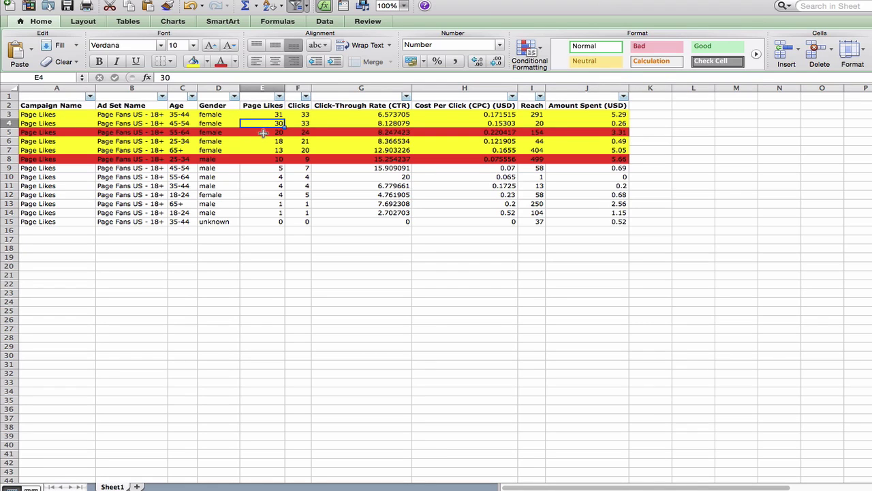
{"action": "left_click", "coordinate": [263, 133]}
{"action": "left_click", "coordinate": [263, 141]}
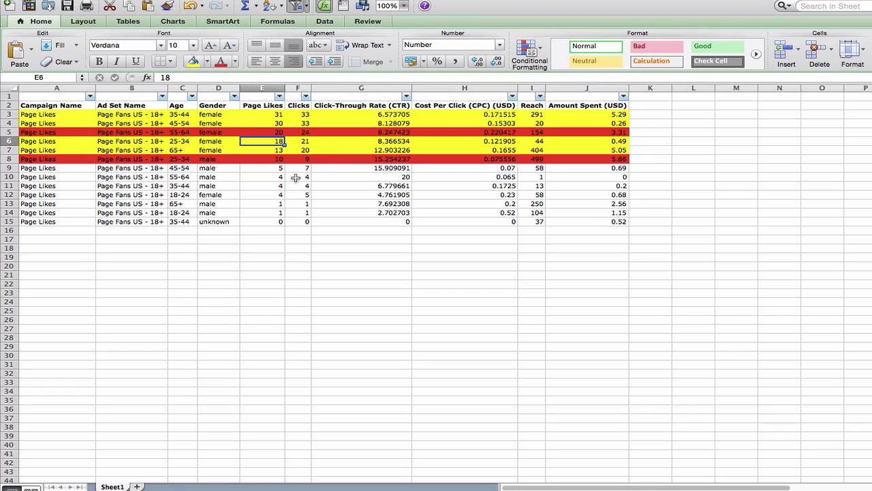
{"action": "left_click", "coordinate": [268, 124]}
{"action": "left_click", "coordinate": [265, 131]}
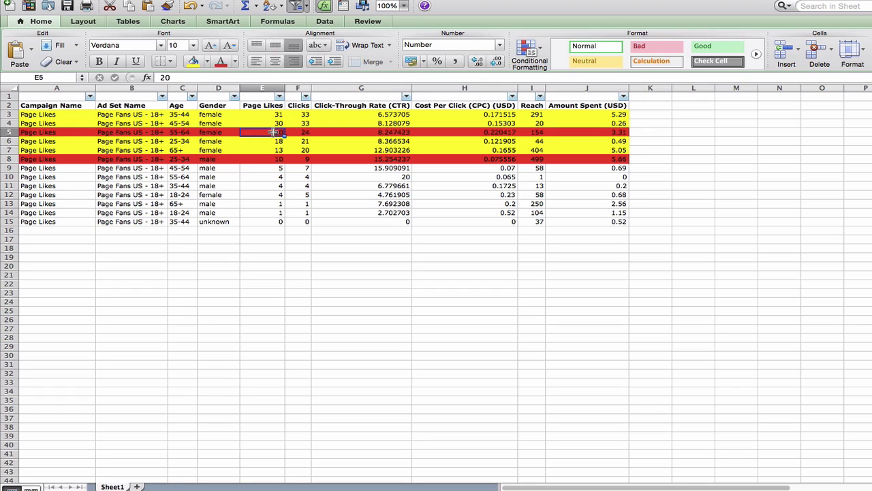
Step: Compare the page likes of the 55-64, 45-54 and 25-34 female rows and check the 25-34 female row's amount spent
{"action": "left_click_drag", "start_coordinate": [254, 131], "coordinate": [282, 129]}
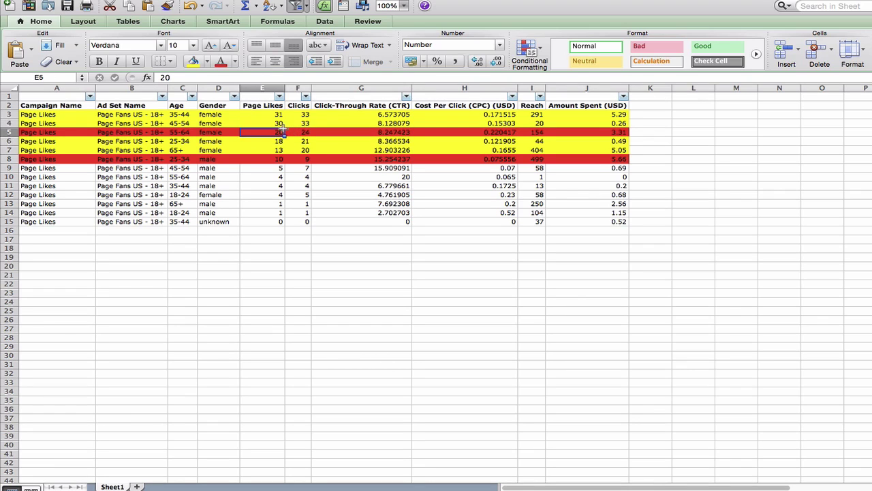
{"action": "left_click", "coordinate": [265, 123]}
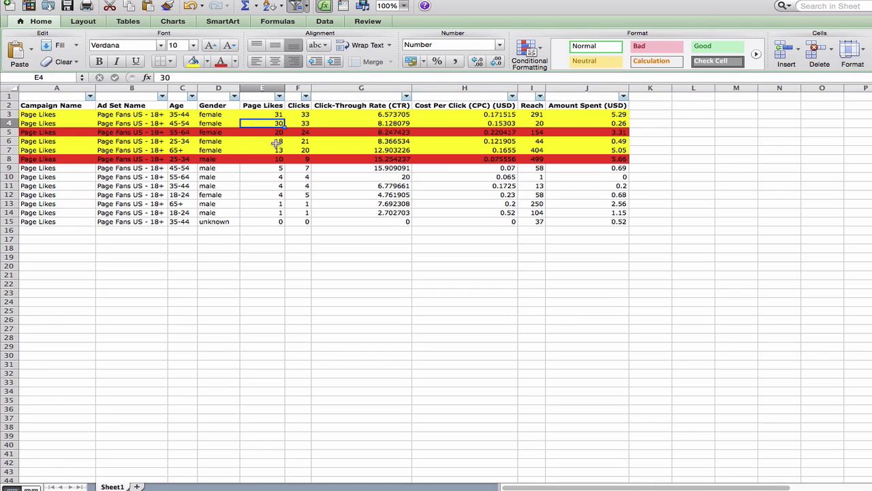
{"action": "left_click", "coordinate": [278, 141]}
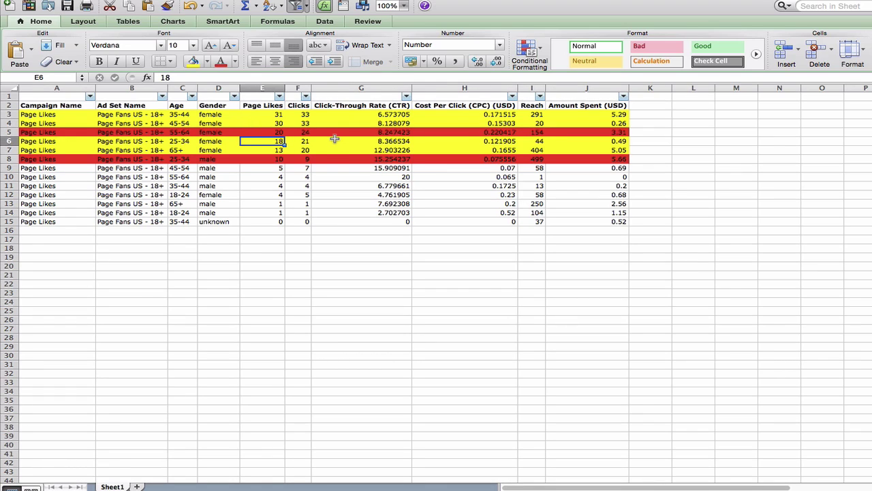
{"action": "left_click", "coordinate": [612, 141]}
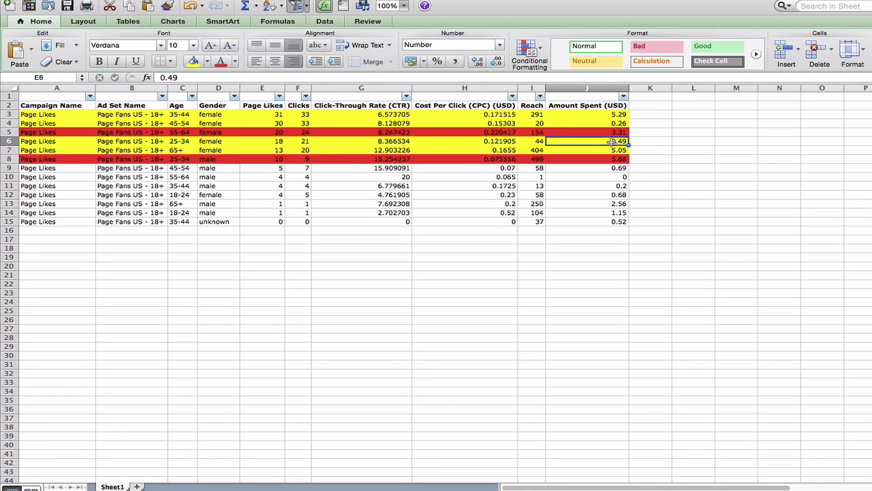
Step: Fill the 25-34 female and 65+ female rows with red, from campaign name through amount spent
{"action": "left_click_drag", "start_coordinate": [611, 141], "coordinate": [52, 149]}
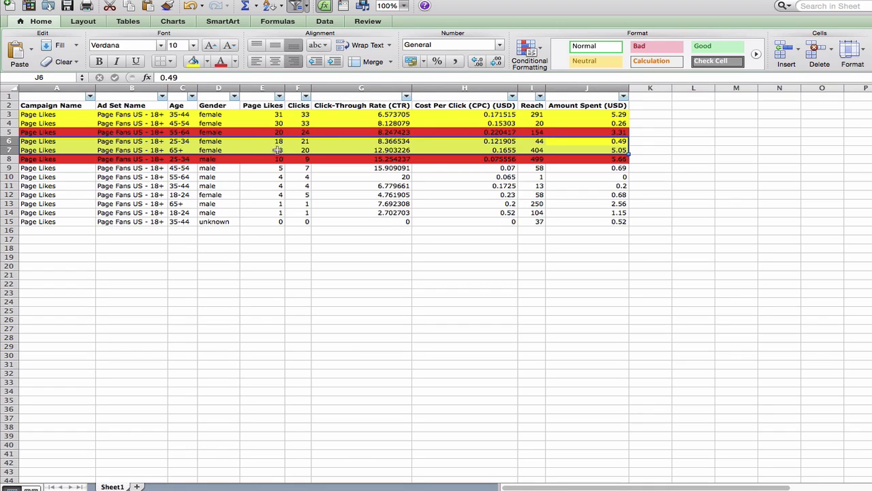
{"action": "left_click", "coordinate": [207, 62]}
{"action": "left_click", "coordinate": [199, 149]}
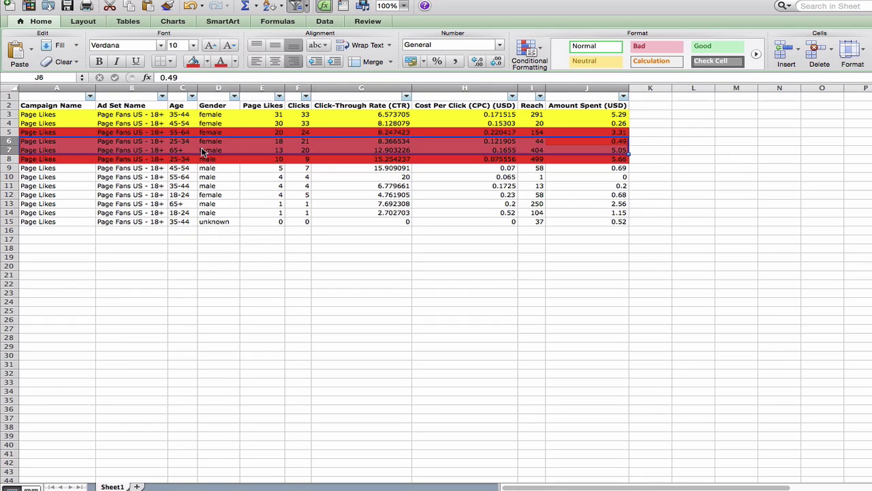
{"action": "left_click", "coordinate": [279, 140]}
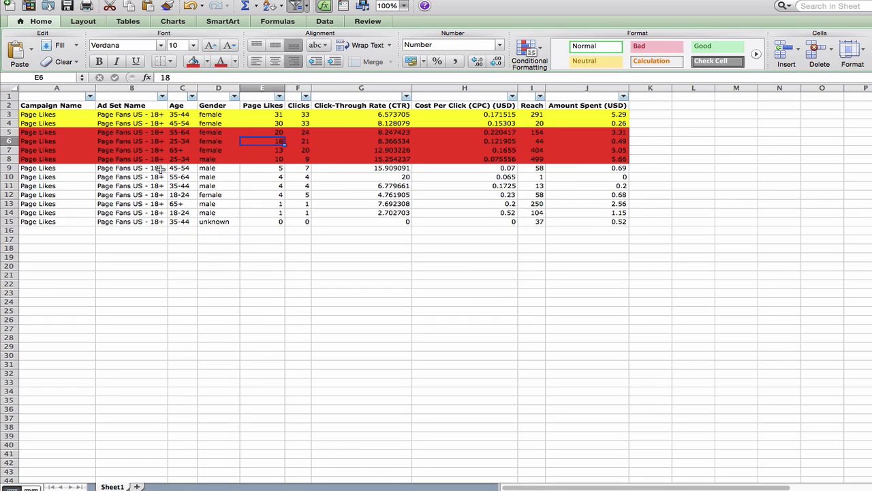
Step: Fill all the unhighlighted rows below the red ones, from 45-54 male to 35-44 unknown, with dark gray
{"action": "left_click", "coordinate": [109, 170]}
{"action": "left_click_drag", "start_coordinate": [68, 170], "coordinate": [612, 223]}
{"action": "left_click", "coordinate": [207, 62]}
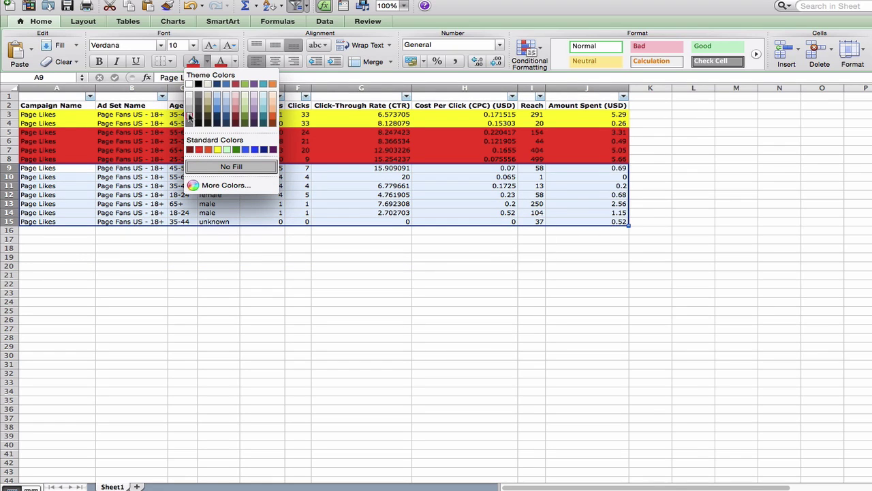
{"action": "left_click", "coordinate": [189, 119]}
{"action": "left_click", "coordinate": [259, 123]}
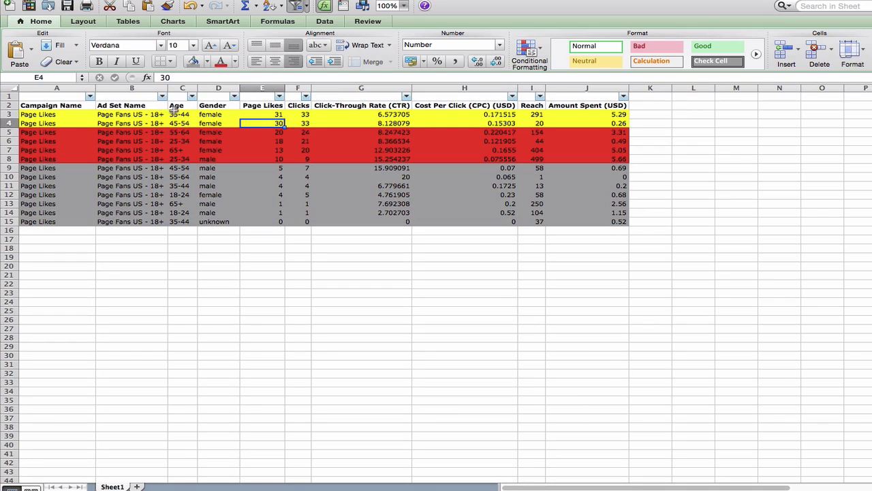
Step: Check the age groups and genders of the two yellow rows, the first red row's page likes and the last gray row
{"action": "left_click_drag", "start_coordinate": [173, 114], "coordinate": [289, 123]}
{"action": "left_click", "coordinate": [175, 114]}
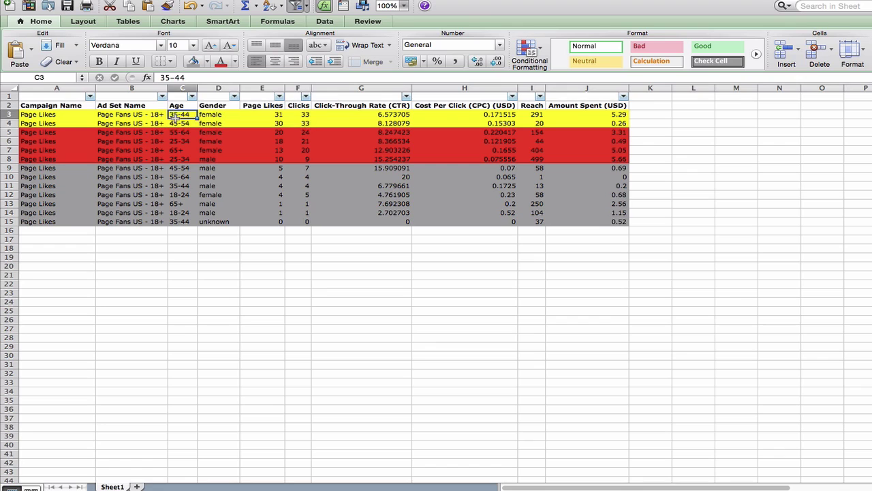
{"action": "left_click", "coordinate": [174, 124]}
{"action": "left_click_drag", "start_coordinate": [212, 114], "coordinate": [212, 121]}
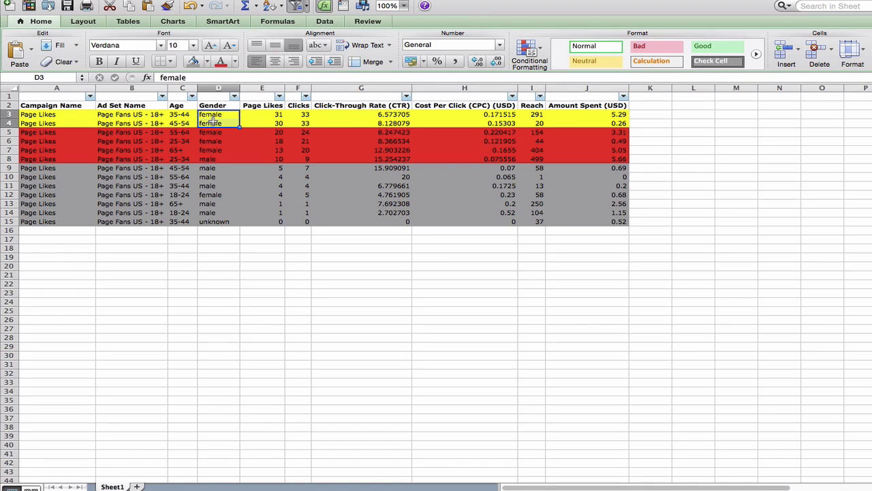
{"action": "left_click", "coordinate": [175, 116]}
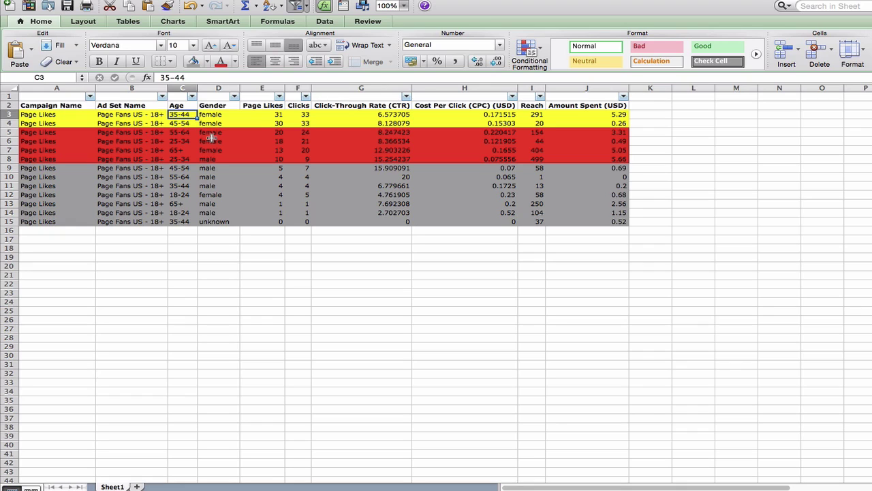
{"action": "left_click", "coordinate": [281, 130]}
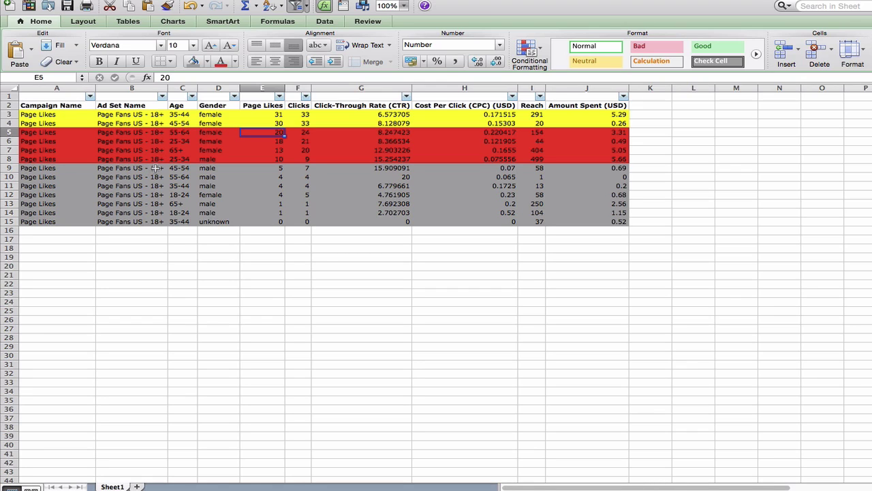
{"action": "left_click", "coordinate": [162, 222]}
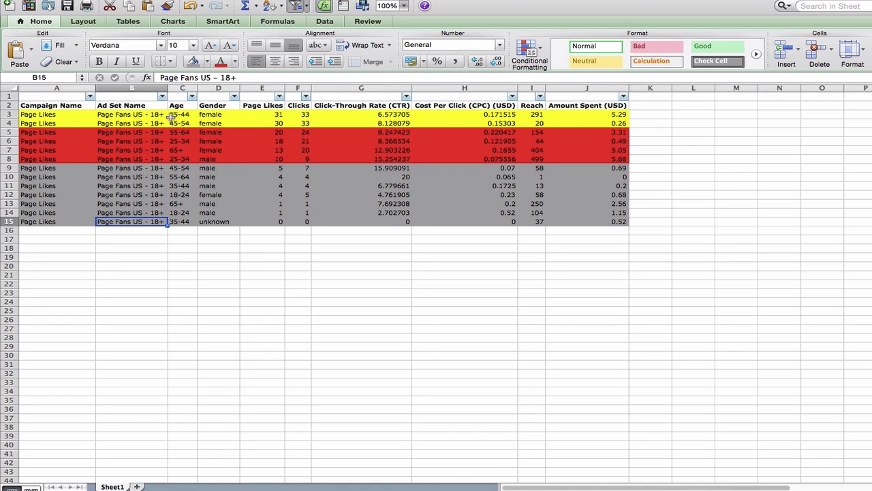
Step: Review the age and gender combinations of the two yellow rows together
{"action": "left_click_drag", "start_coordinate": [172, 115], "coordinate": [217, 122]}
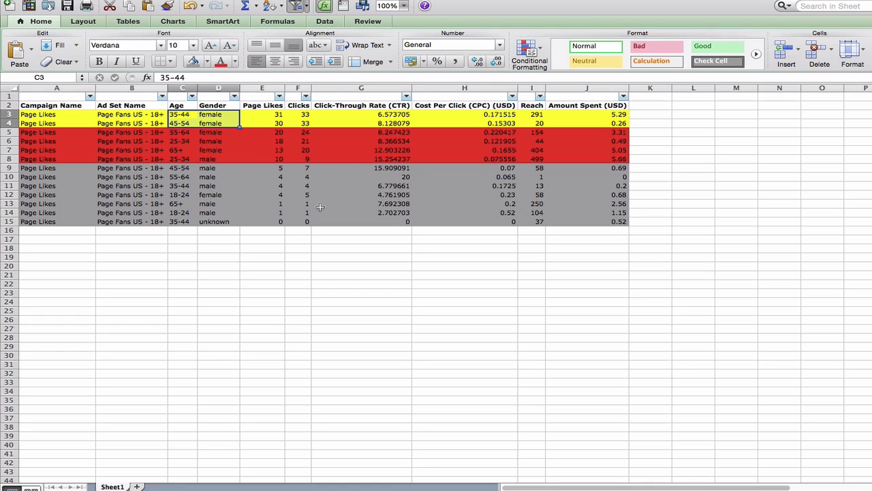
{"action": "left_click", "coordinate": [182, 114]}
{"action": "left_click_drag", "start_coordinate": [182, 114], "coordinate": [211, 122]}
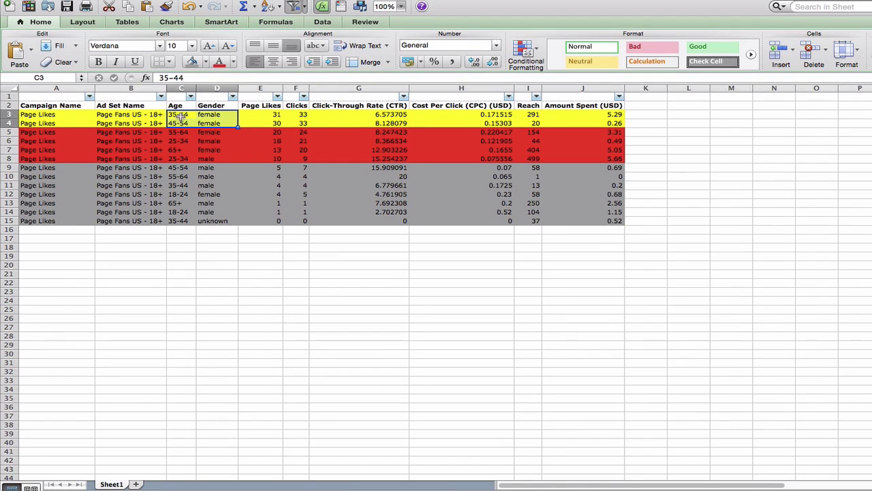
{"action": "left_click_drag", "start_coordinate": [182, 115], "coordinate": [201, 122]}
Step: Examine the two yellow rows from age through clicks as the best-performing groups
{"action": "left_click_drag", "start_coordinate": [177, 116], "coordinate": [305, 122]}
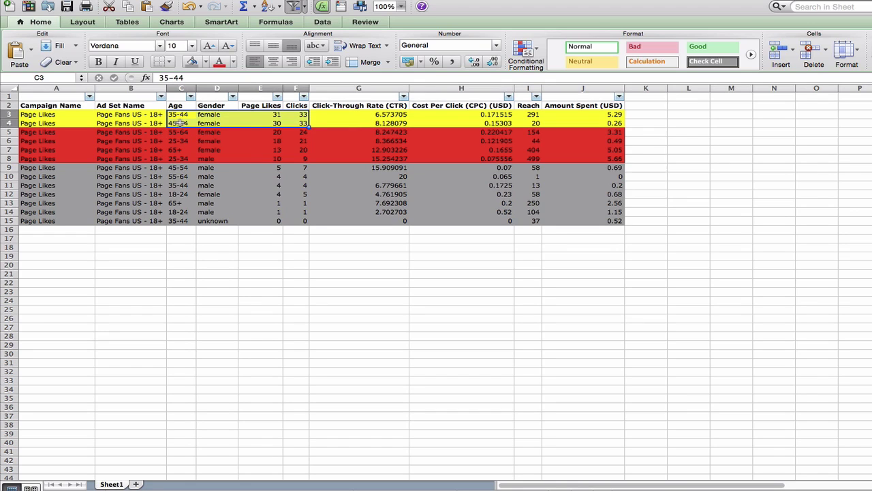
{"action": "left_click_drag", "start_coordinate": [179, 114], "coordinate": [299, 120]}
{"action": "left_click_drag", "start_coordinate": [180, 114], "coordinate": [304, 121]}
{"action": "left_click", "coordinate": [177, 115]}
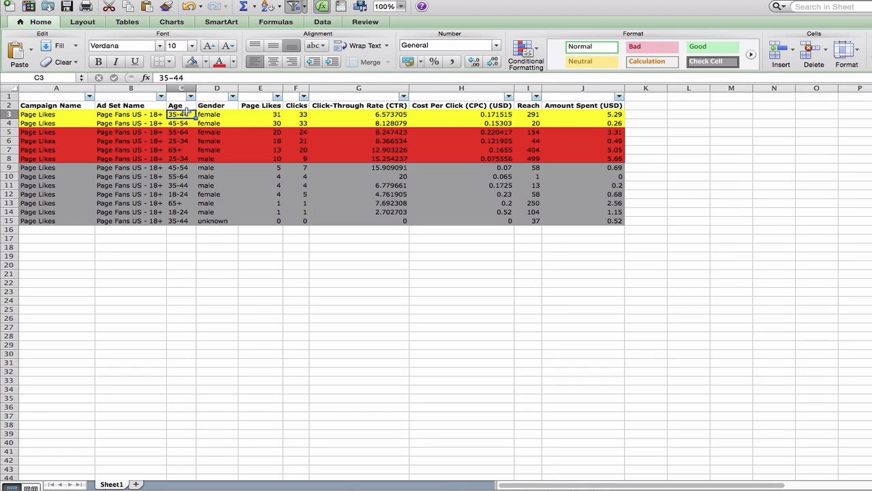
{"action": "left_click_drag", "start_coordinate": [178, 115], "coordinate": [300, 123]}
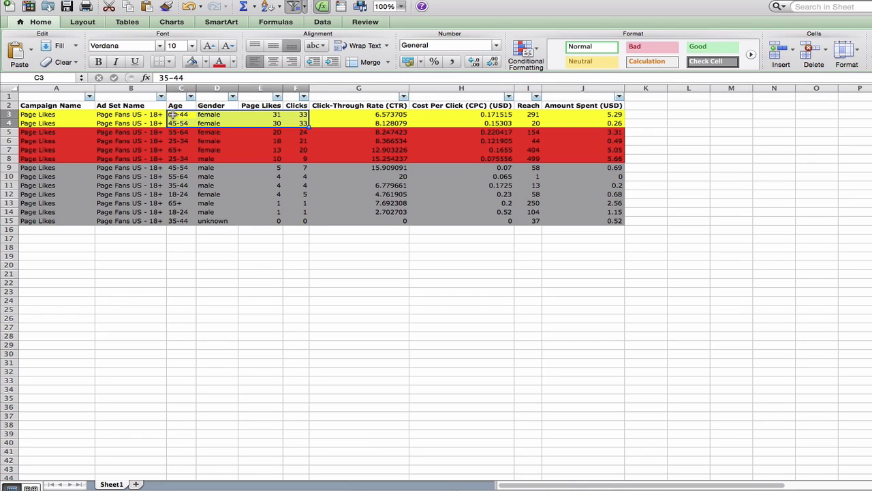
{"action": "left_click_drag", "start_coordinate": [172, 114], "coordinate": [303, 119]}
{"action": "left_click", "coordinate": [183, 114]}
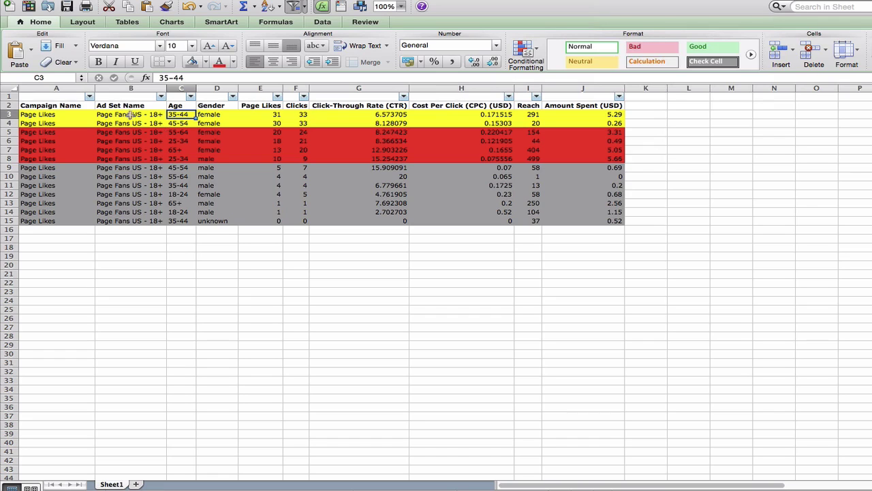
{"action": "left_click", "coordinate": [27, 114]}
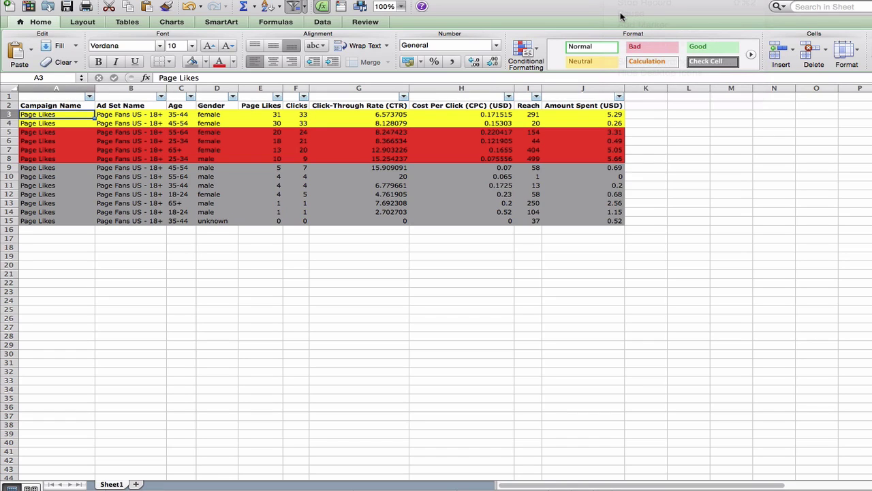